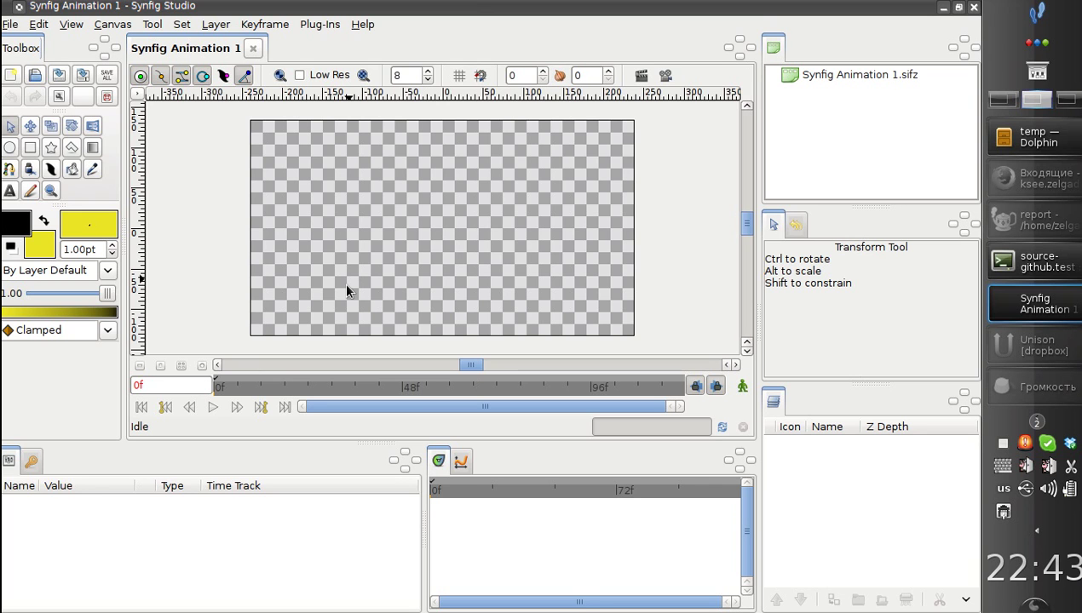
# Draw a yellow rectangle with its first corner at about (-43, 3) px and a yellow circle over its left end
pyautogui.click(31, 148)
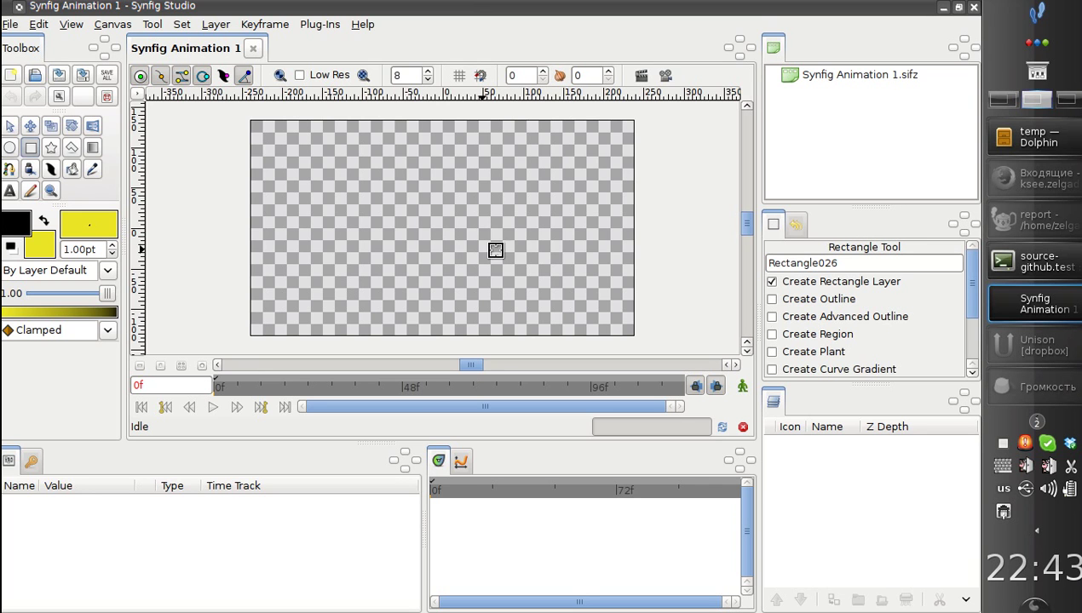
pyautogui.moveTo(408, 226); pyautogui.dragTo(516, 247)
pyautogui.click(10, 148)
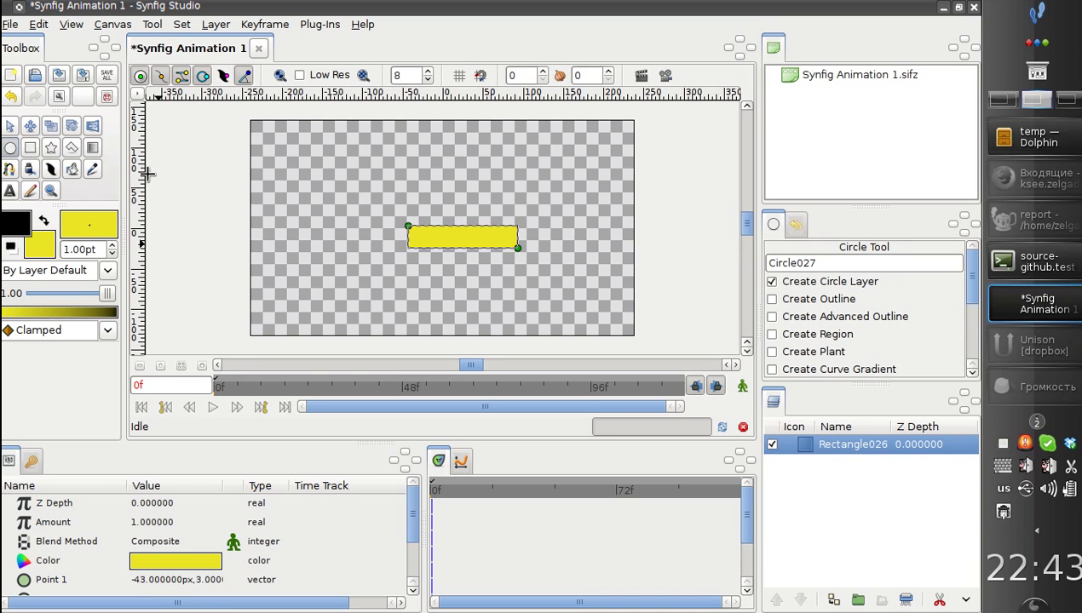
pyautogui.moveTo(400, 236); pyautogui.dragTo(421, 254)
pyautogui.click(10, 126)
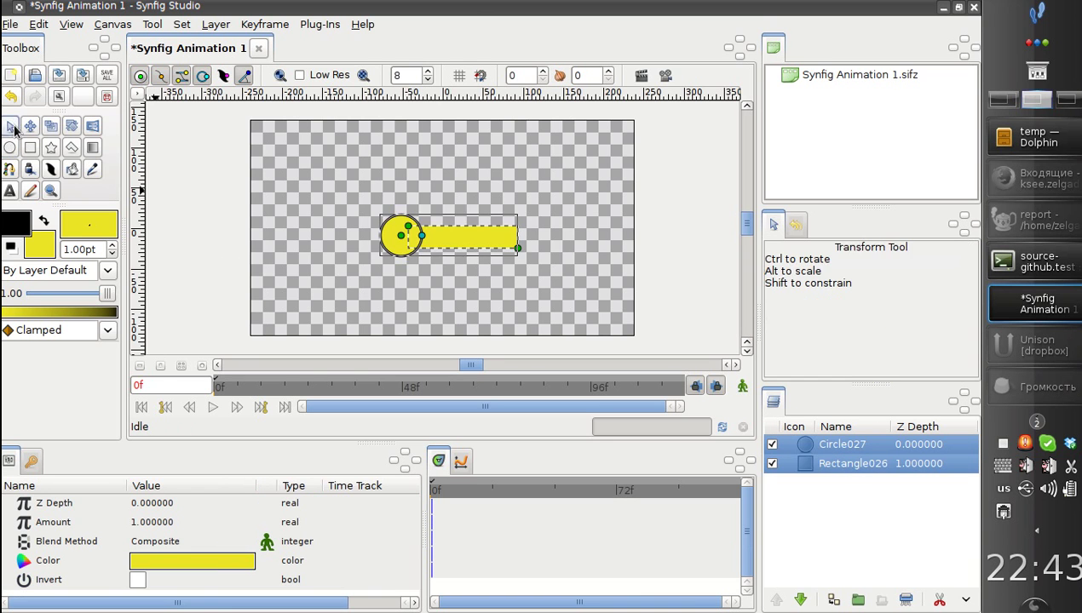
# Group the circle and rectangle layers and move the group to about (-43, -4) px
pyautogui.rightClick(806, 468)
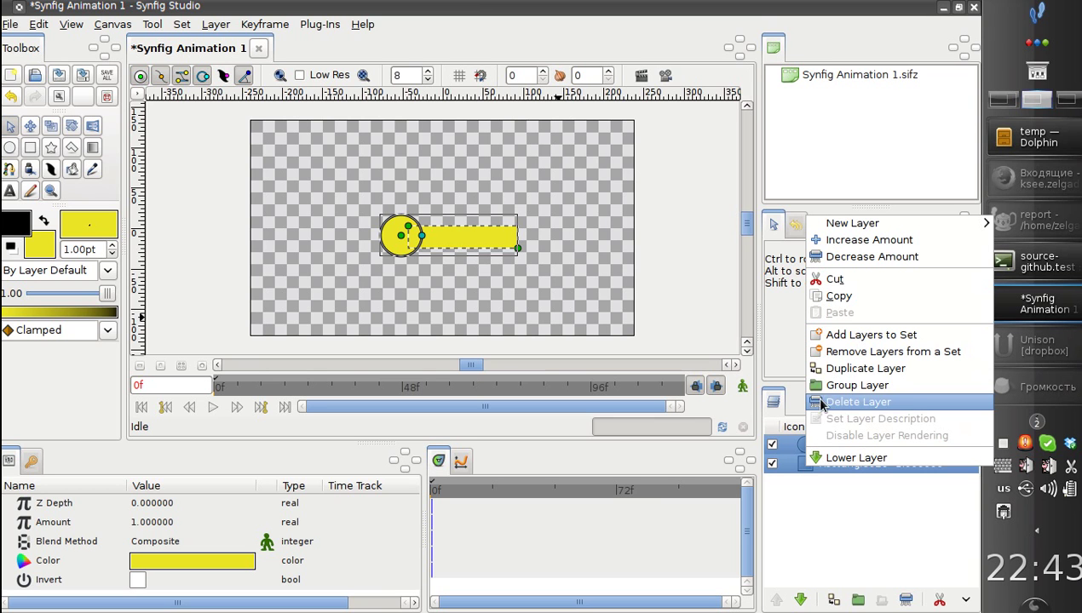
pyautogui.click(852, 385)
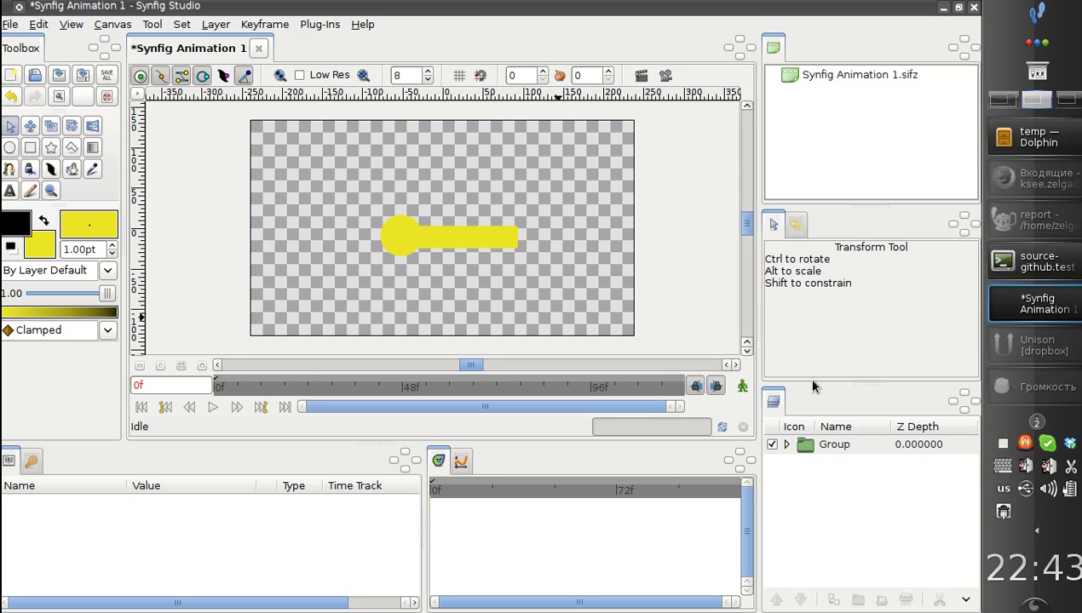
pyautogui.click(816, 453)
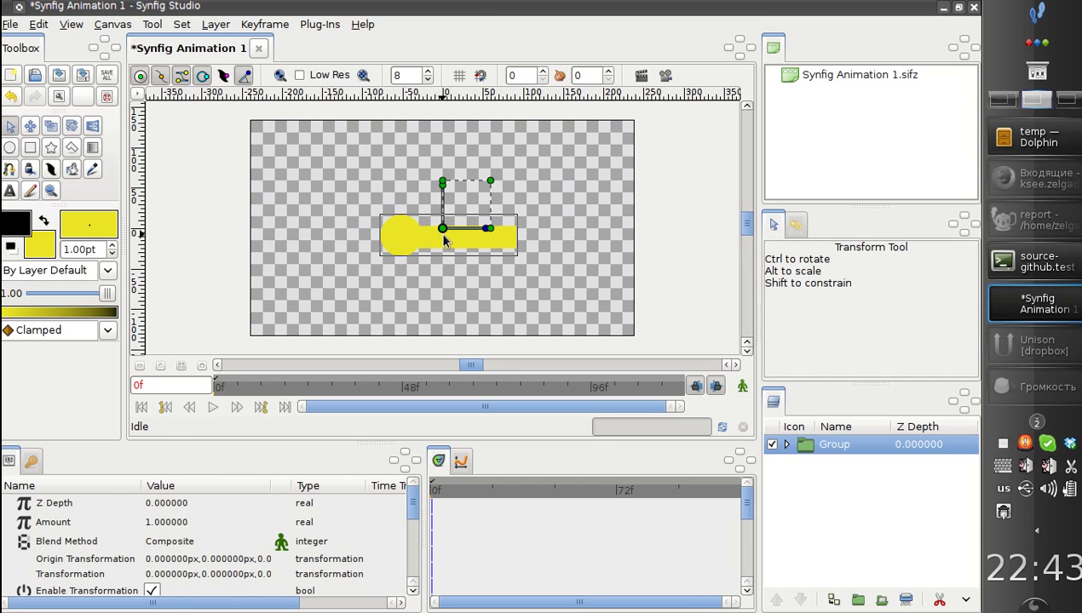
pyautogui.moveTo(443, 230); pyautogui.dragTo(408, 231)
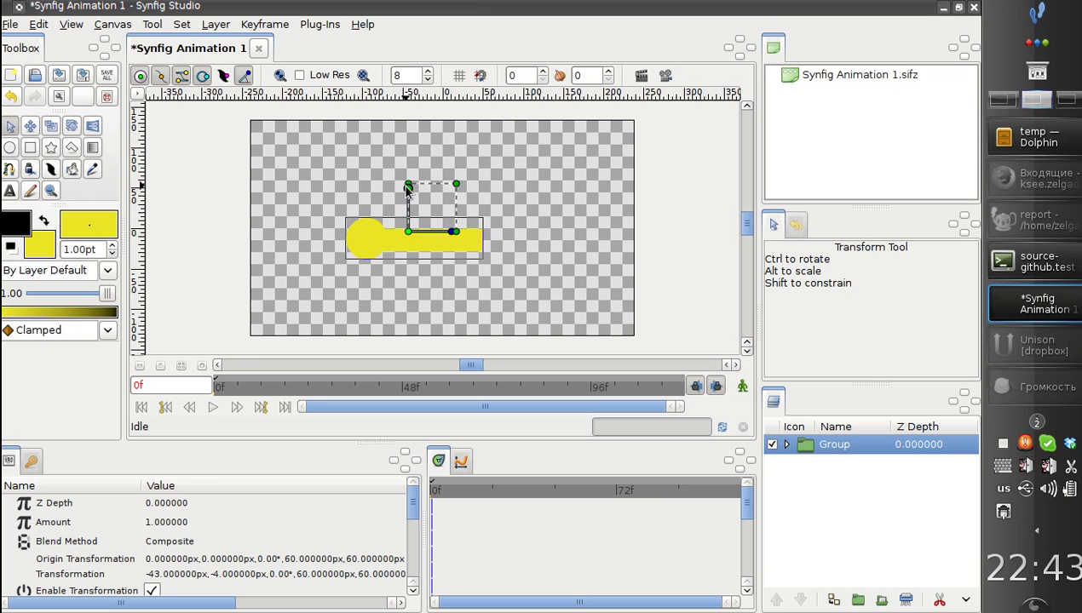
# Rotate the group by about 2.44° and stretch it to a scale of about 112 px by 30 px
pyautogui.moveTo(449, 236)
pyautogui.mouseDown()
pyautogui.moveTo(442, 258)
pyautogui.moveTo(438, 237)
pyautogui.moveTo(455, 230)
pyautogui.mouseUp()
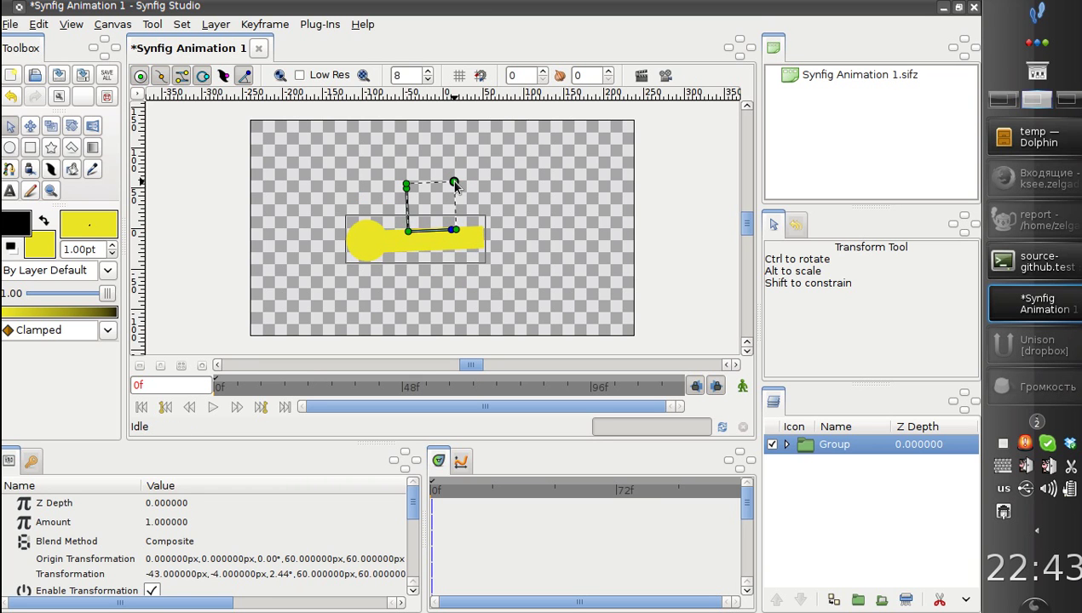
pyautogui.moveTo(455, 183)
pyautogui.mouseDown()
pyautogui.moveTo(479, 162)
pyautogui.moveTo(518, 162)
pyautogui.moveTo(477, 194)
pyautogui.moveTo(522, 166)
pyautogui.moveTo(507, 150)
pyautogui.moveTo(457, 175)
pyautogui.moveTo(464, 168)
pyautogui.mouseUp()
pyautogui.moveTo(468, 229); pyautogui.dragTo(497, 228)
pyautogui.moveTo(406, 173)
pyautogui.mouseDown()
pyautogui.moveTo(399, 142)
pyautogui.moveTo(406, 194)
pyautogui.mouseUp()
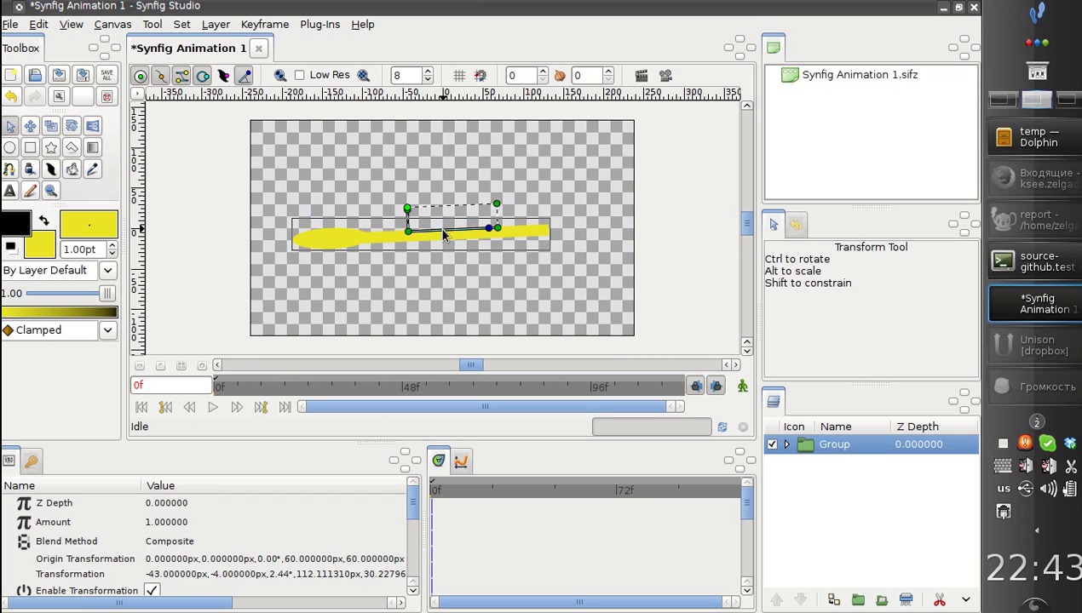
# Rescale the group with its scale handles to about 108 px by 85 px
pyautogui.moveTo(495, 196)
pyautogui.mouseDown()
pyautogui.moveTo(559, 170)
pyautogui.moveTo(589, 174)
pyautogui.moveTo(496, 205)
pyautogui.mouseUp()
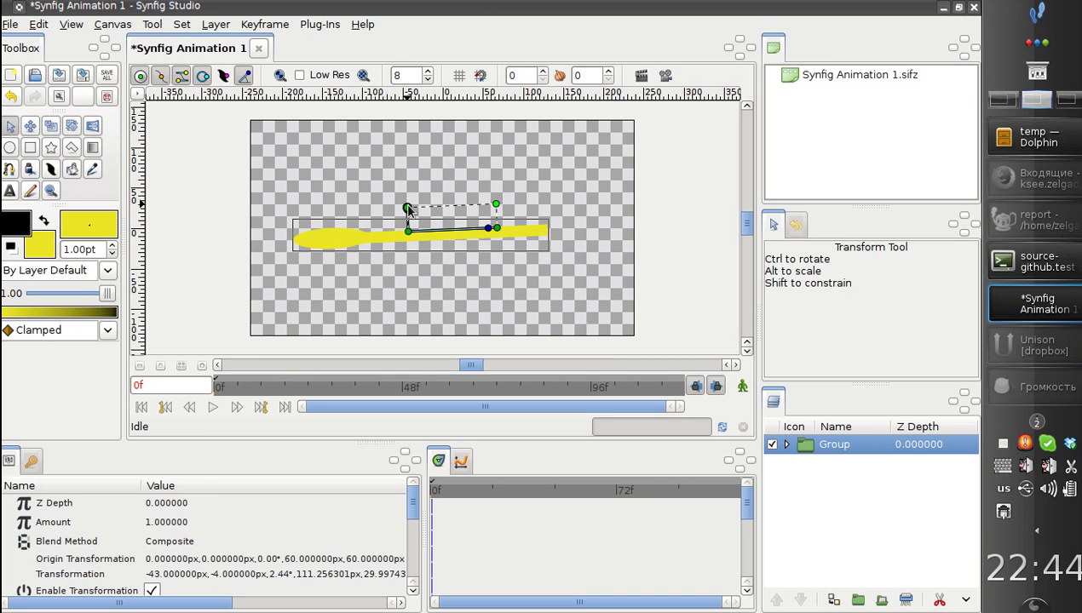
pyautogui.moveTo(408, 210); pyautogui.dragTo(405, 166)
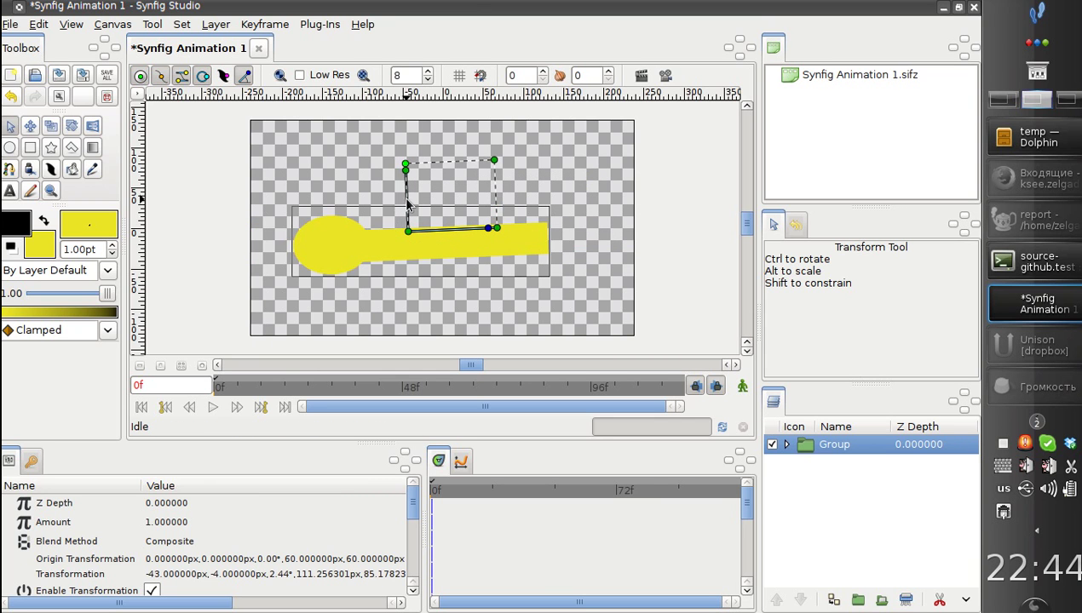
pyautogui.moveTo(496, 227); pyautogui.dragTo(493, 227)
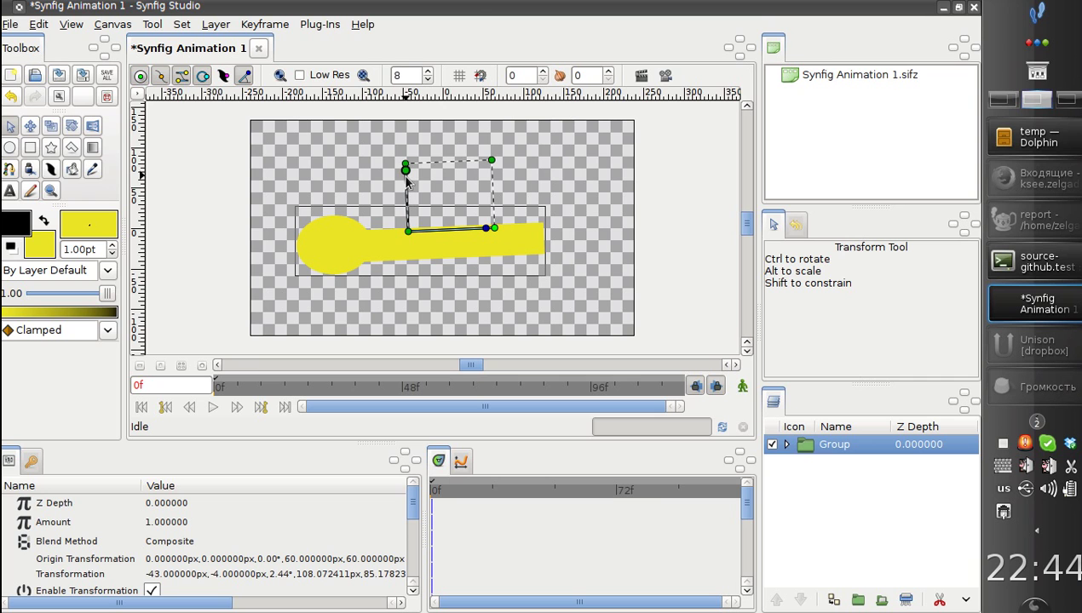
# Skew the group sideways, reduce its scale to about 84 px by 67 px, and straighten the skew again
pyautogui.moveTo(406, 171); pyautogui.dragTo(438, 179)
pyautogui.moveTo(528, 175); pyautogui.dragTo(499, 182)
pyautogui.rightClick(431, 189)
pyautogui.click(416, 198)
pyautogui.moveTo(433, 189); pyautogui.dragTo(408, 186)
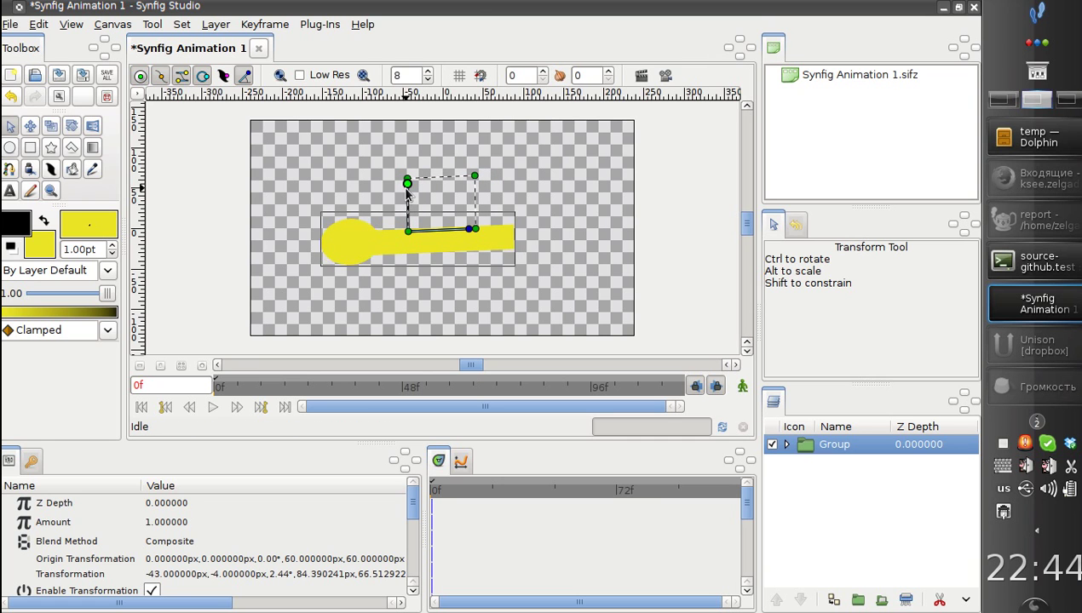
# Reposition the group at about (-45, -15) px and delete its layer
pyautogui.moveTo(406, 233); pyautogui.dragTo(332, 238)
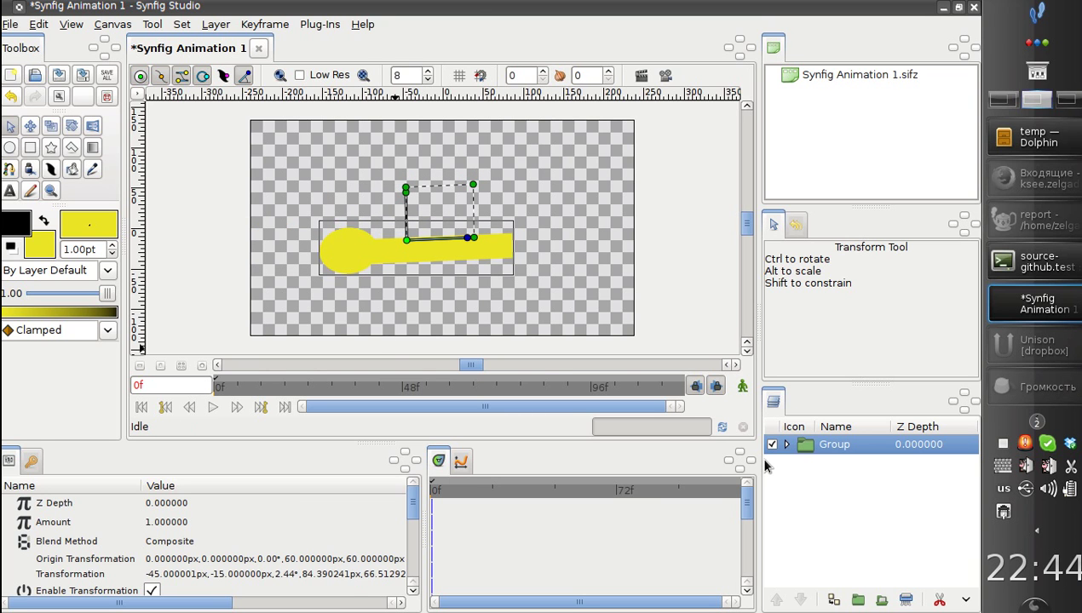
pyautogui.click(908, 600)
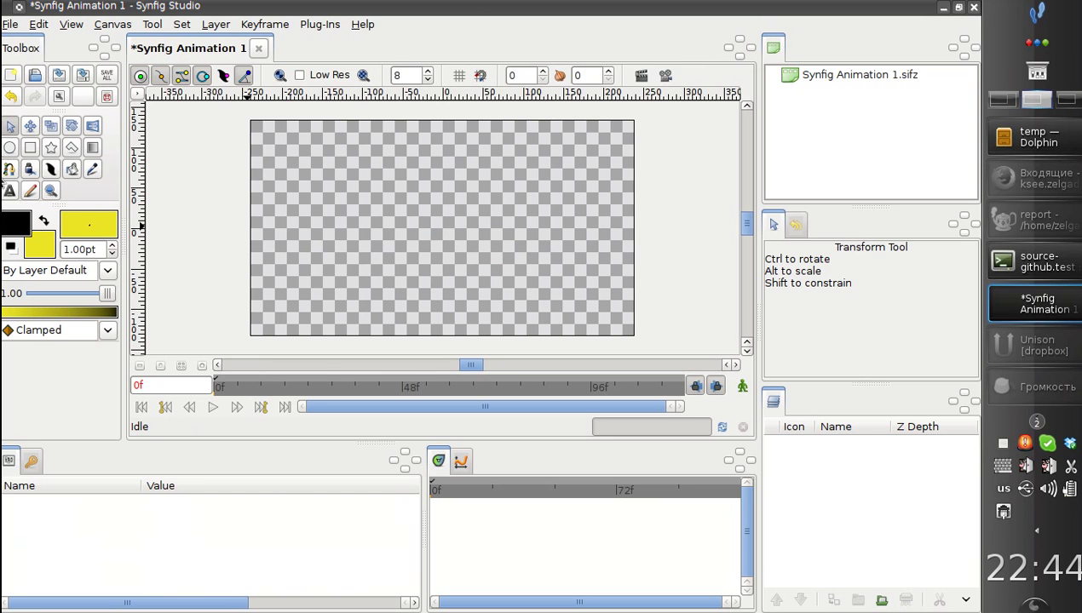
# Activate the Spline Tool and set the fill color to green with red 0.0, green 69.9 and blue 15.2
pyautogui.click(8, 169)
pyautogui.click(49, 251)
pyautogui.moveTo(120, 97); pyautogui.dragTo(59, 94)
pyautogui.moveTo(126, 73); pyautogui.dragTo(7, 96)
pyautogui.moveTo(88, 95); pyautogui.dragTo(121, 91)
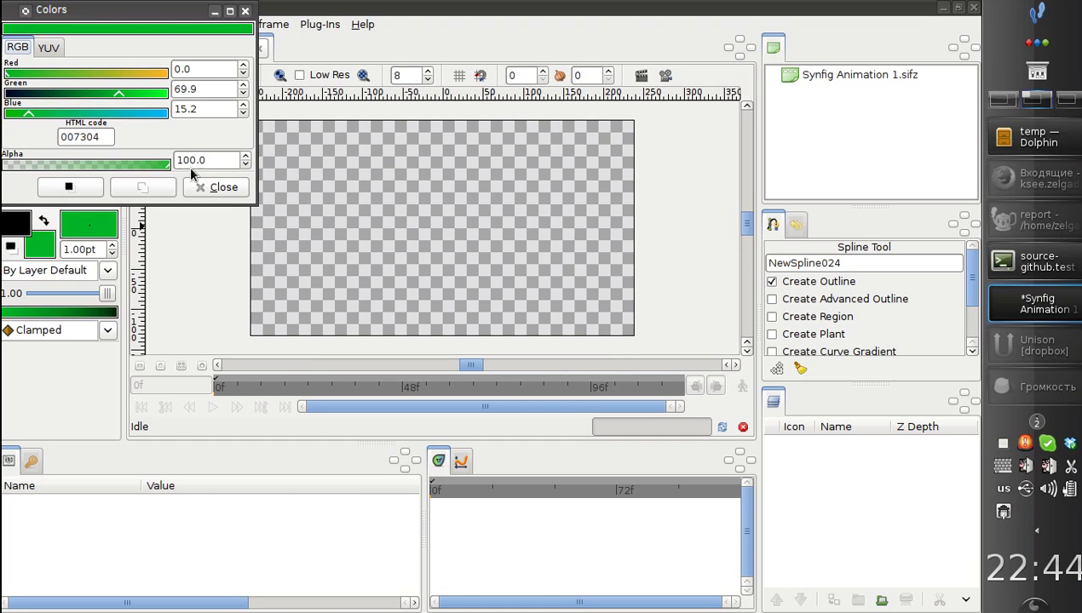
pyautogui.click(218, 186)
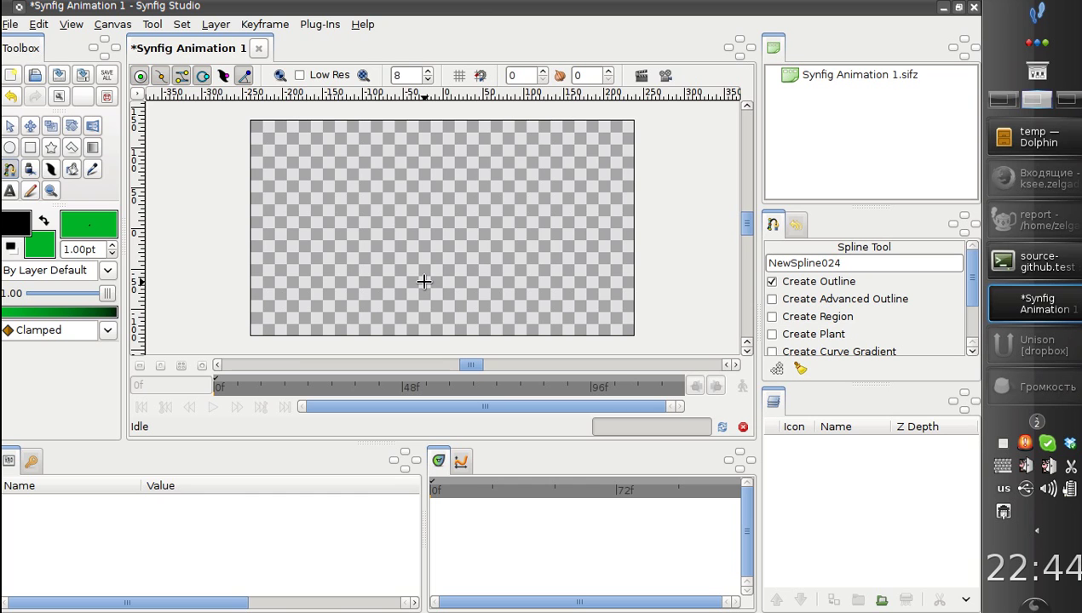
# Draw a thick wavy band across the canvas as a spline and loop it at its first vertex
pyautogui.moveTo(317, 231); pyautogui.dragTo(367, 264)
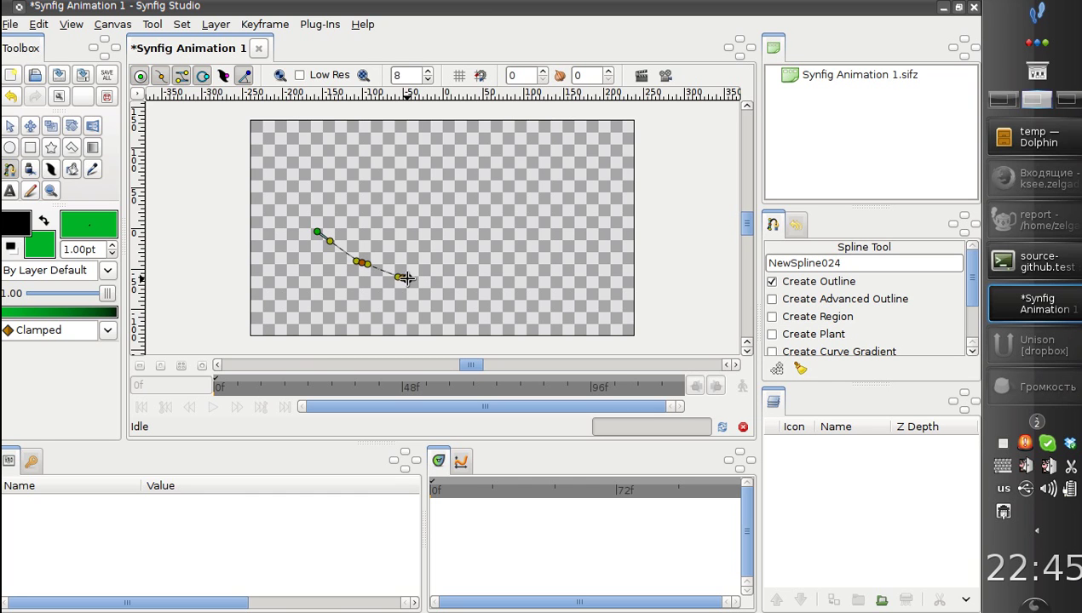
pyautogui.click(439, 273)
pyautogui.click(488, 231)
pyautogui.click(514, 194)
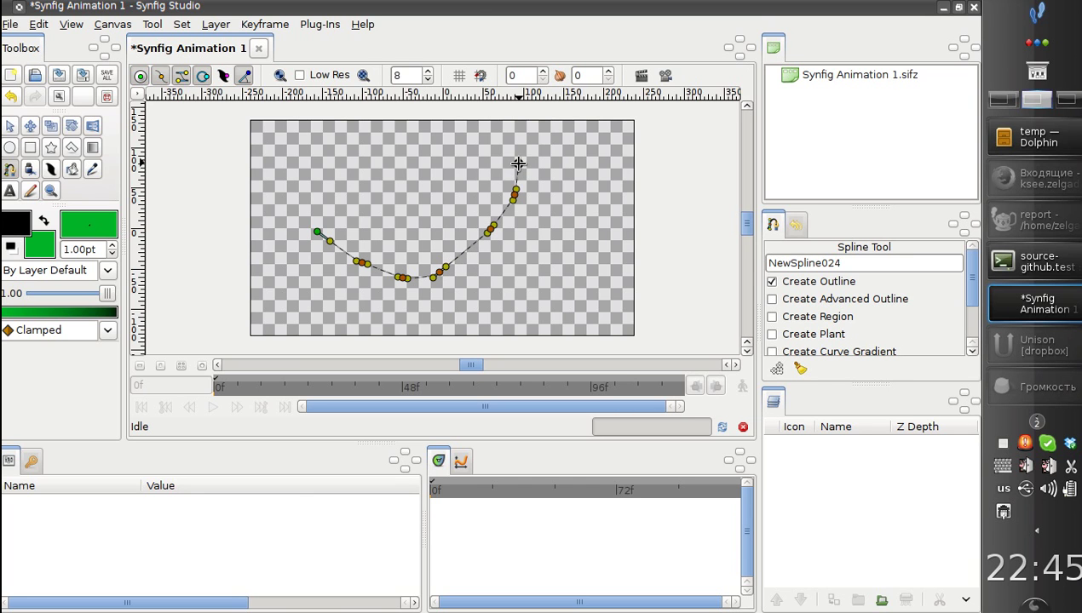
pyautogui.click(518, 164)
pyautogui.click(492, 160)
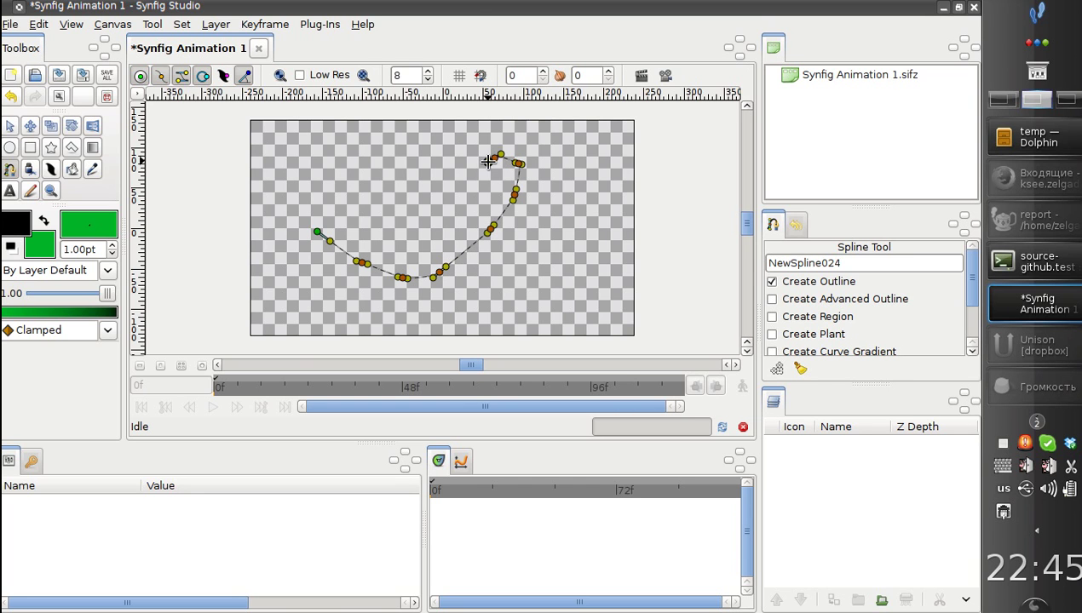
pyautogui.click(455, 198)
pyautogui.click(432, 227)
pyautogui.click(399, 221)
pyautogui.click(346, 202)
pyautogui.click(295, 190)
pyautogui.click(252, 246)
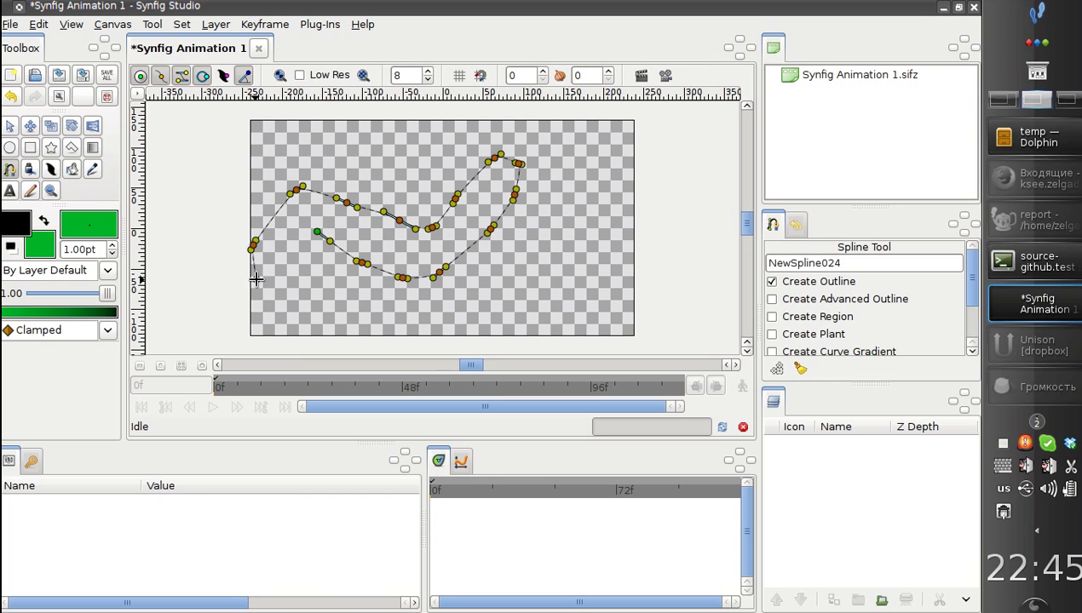
pyautogui.click(253, 277)
pyautogui.click(281, 282)
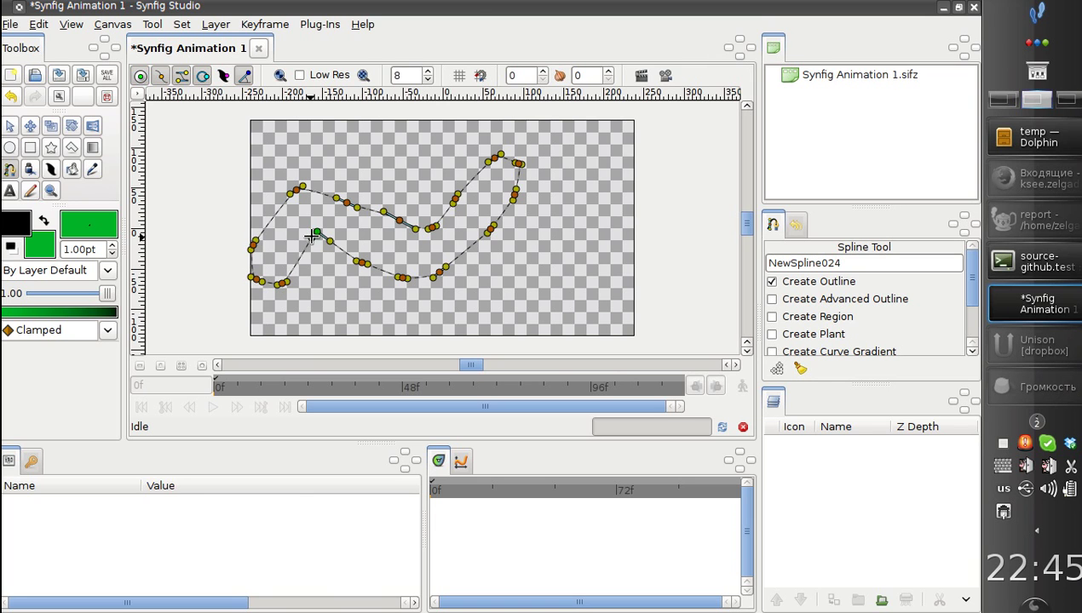
pyautogui.rightClick(316, 232)
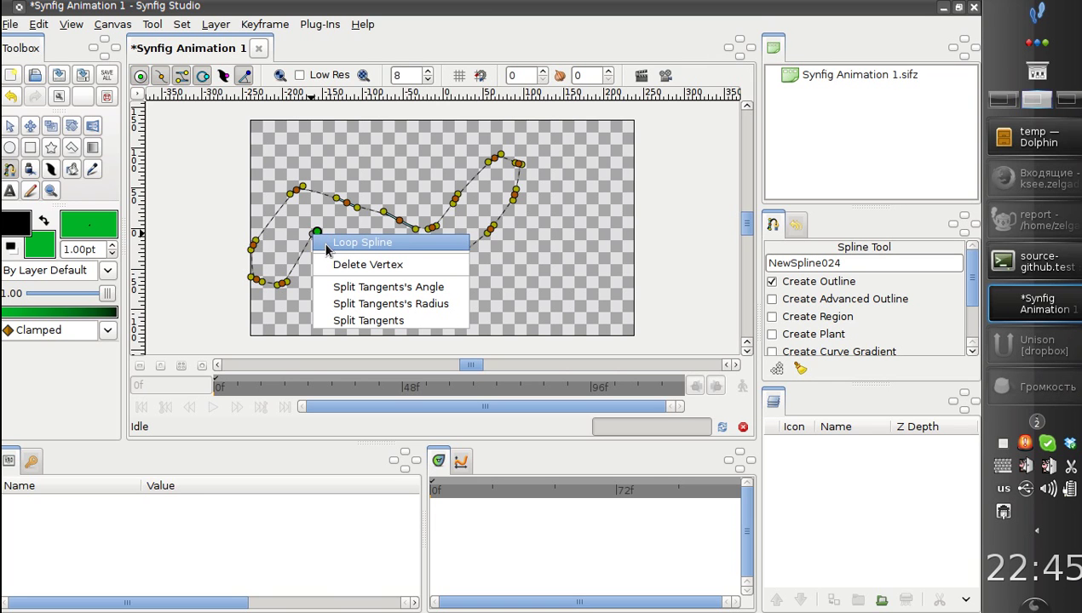
pyautogui.click(326, 245)
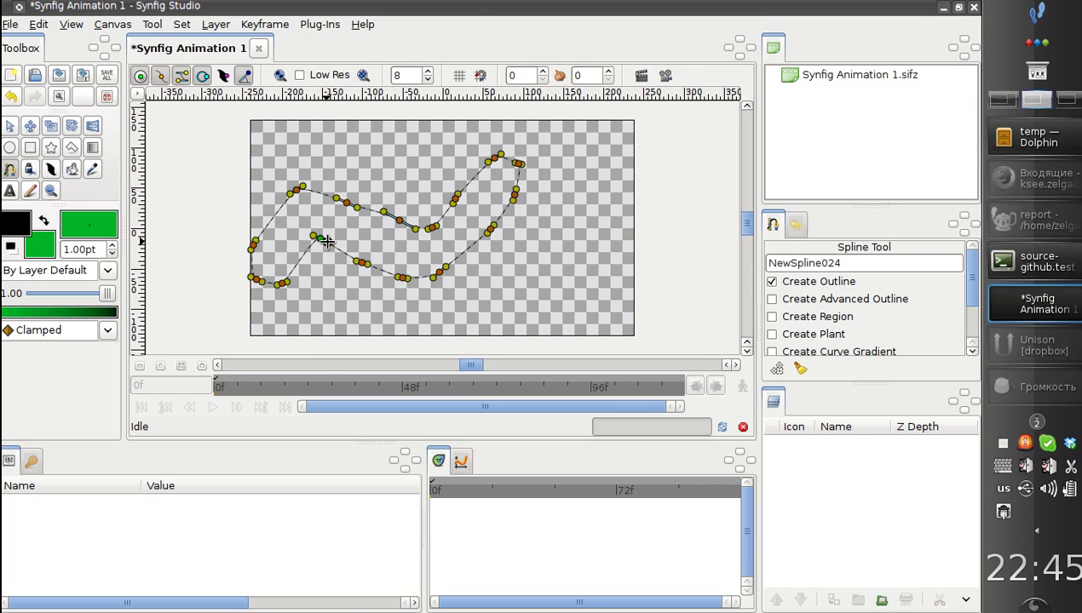
# Adjust the vertices around the band's left bend and create the spline as both outline and region layers
pyautogui.moveTo(327, 241); pyautogui.dragTo(325, 240)
pyautogui.moveTo(399, 222); pyautogui.dragTo(328, 186)
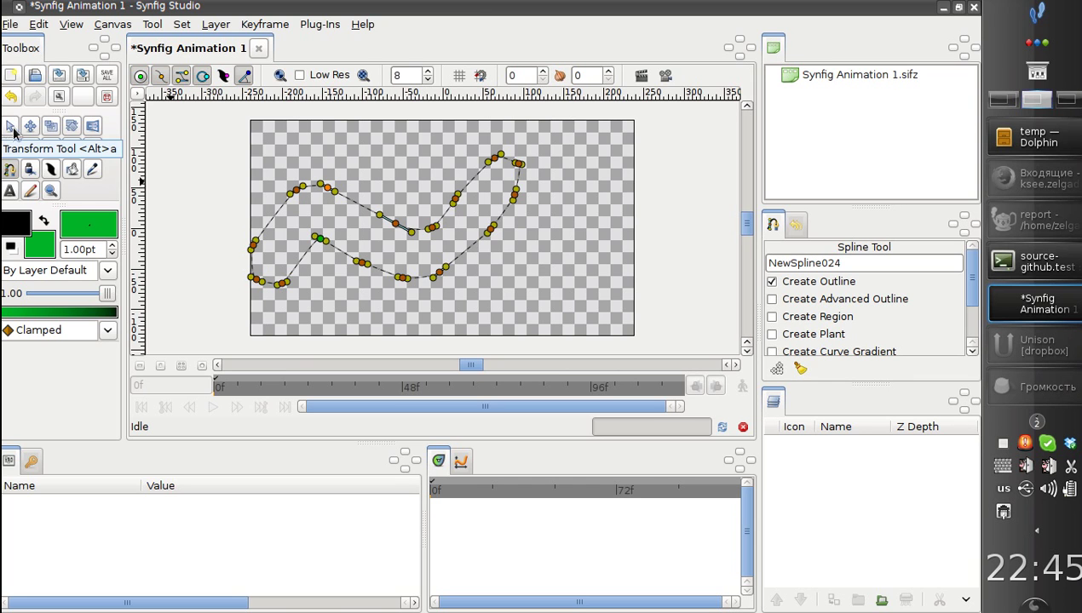
pyautogui.click(800, 317)
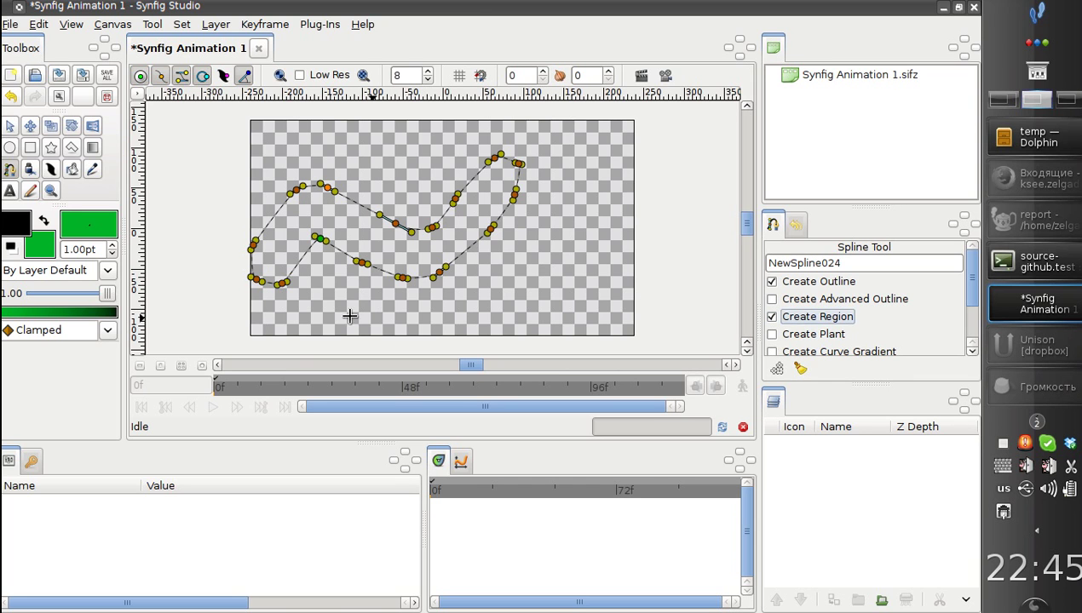
pyautogui.click(10, 128)
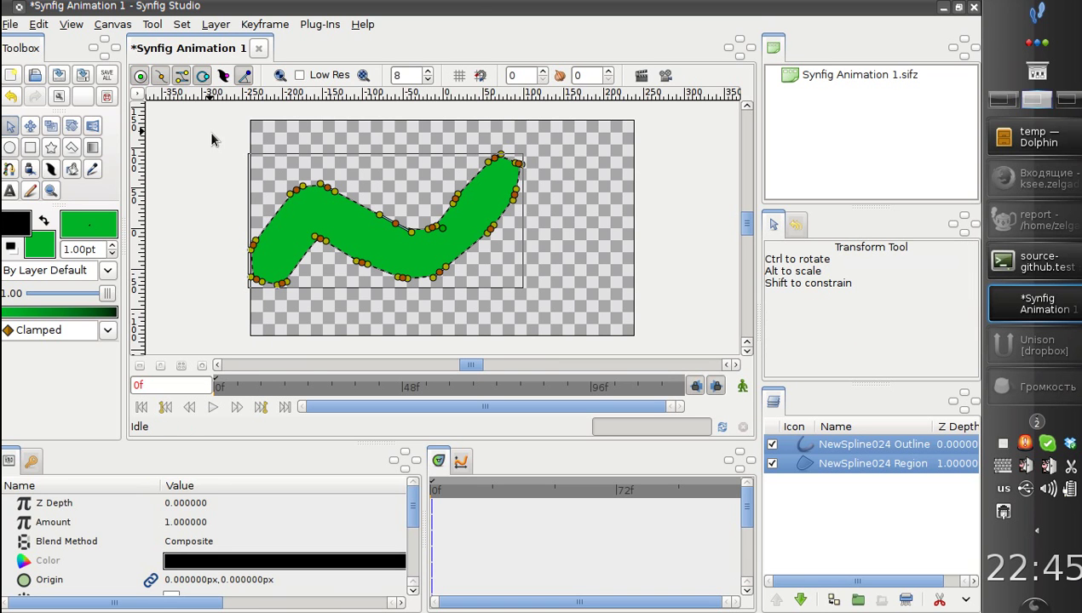
# Select all of the spline's handles and shift the whole shape rightward toward the canvas center
pyautogui.moveTo(213, 139); pyautogui.dragTo(542, 353)
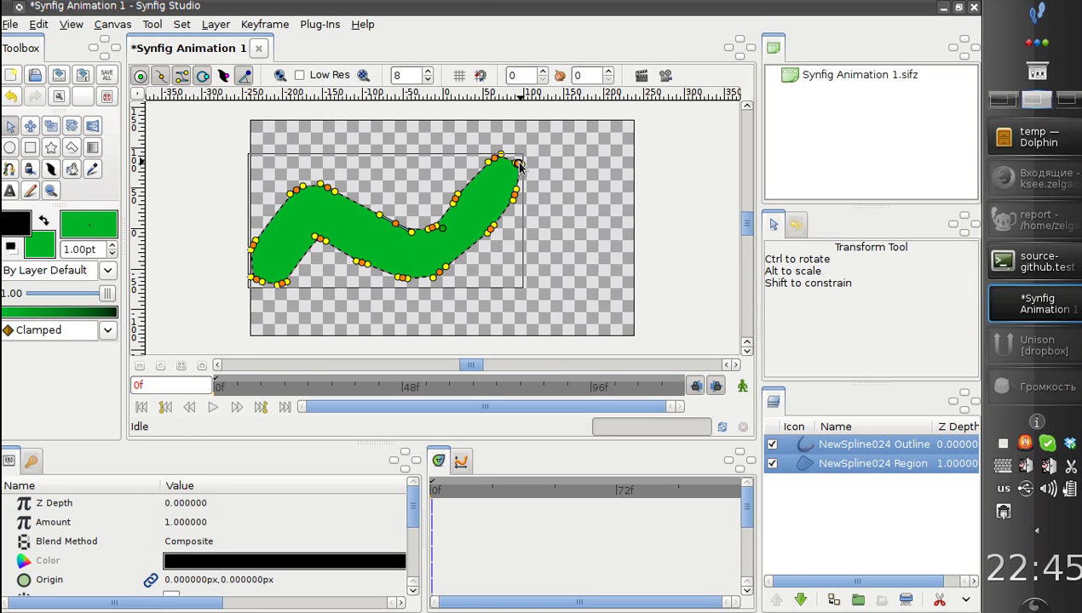
pyautogui.moveTo(520, 166); pyautogui.dragTo(562, 167)
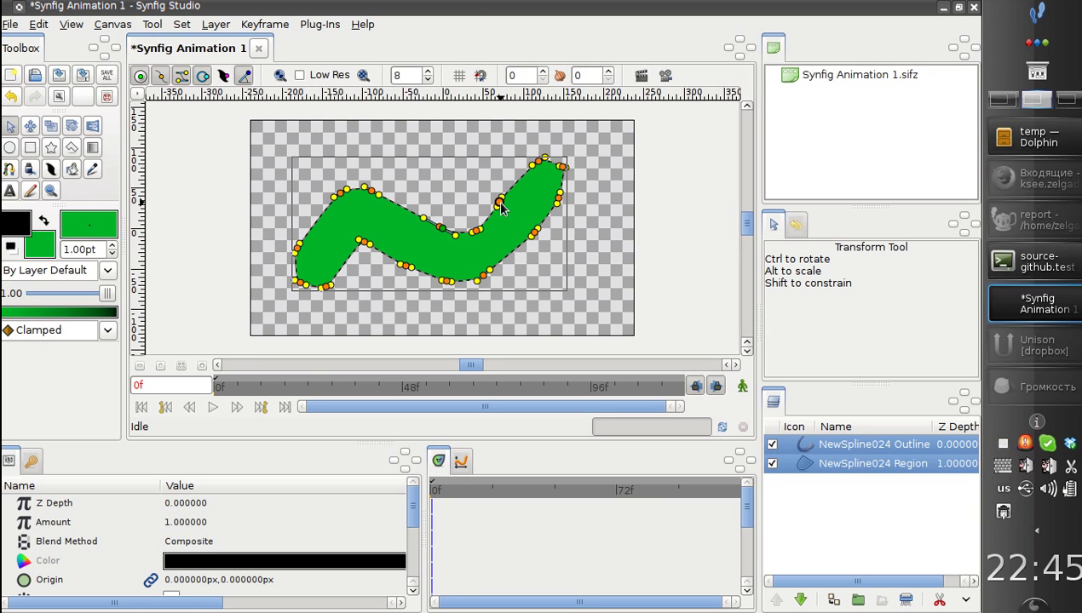
pyautogui.moveTo(499, 202); pyautogui.dragTo(492, 201)
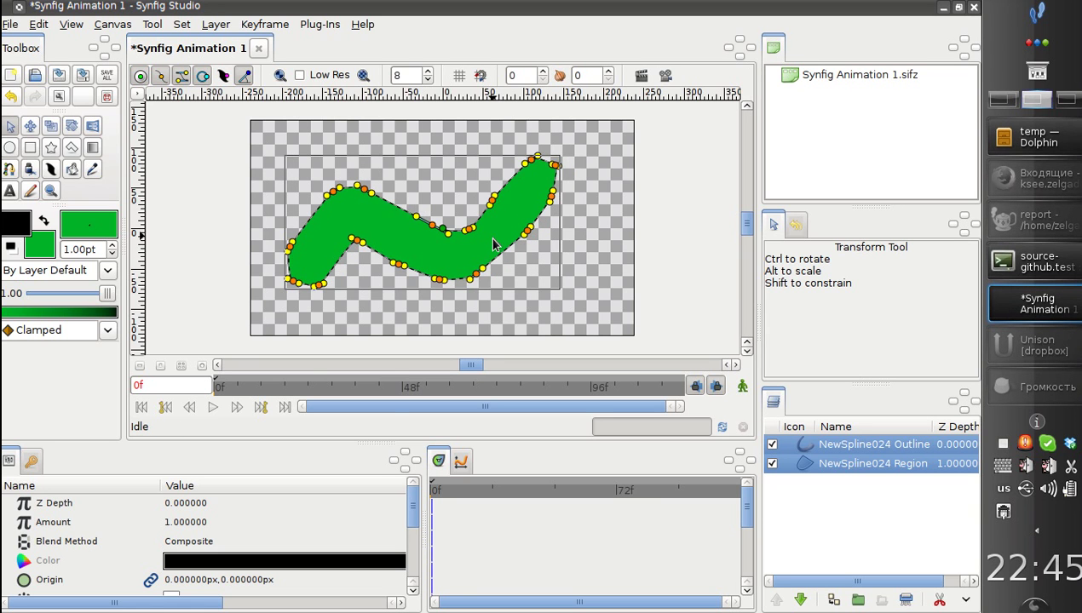
# Add a Skeleton layer above the spline's outline layer and lay its first bone along the band's left arm
pyautogui.click(444, 215)
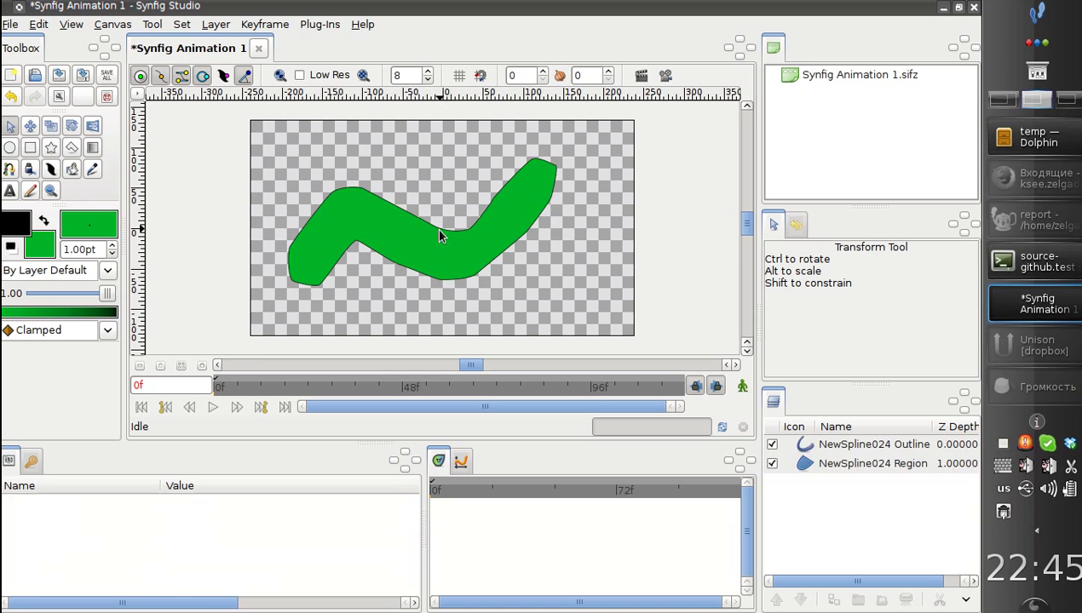
pyautogui.click(434, 244)
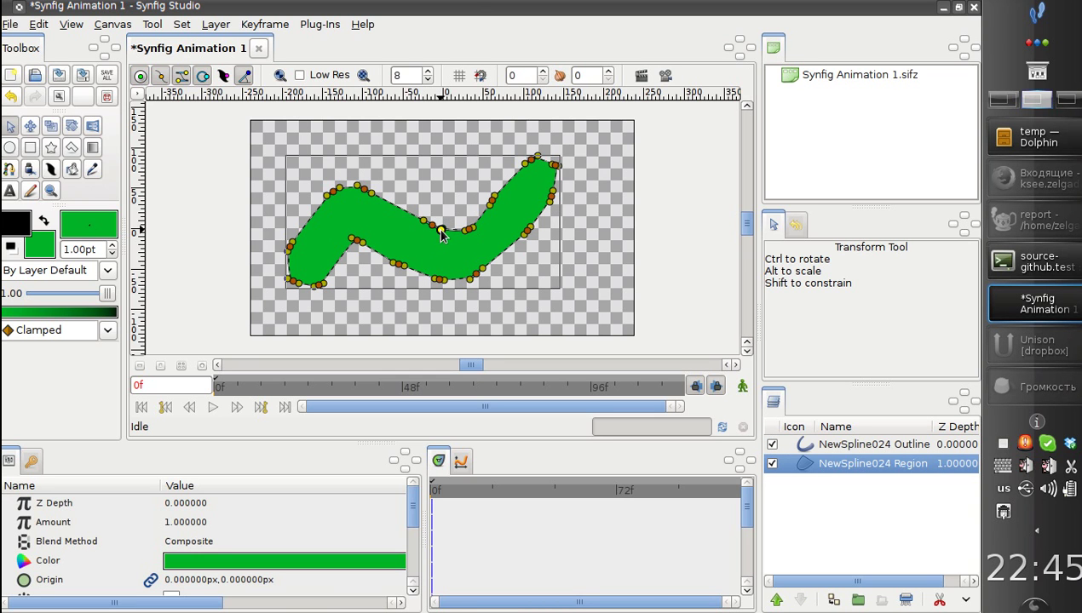
pyautogui.click(801, 447)
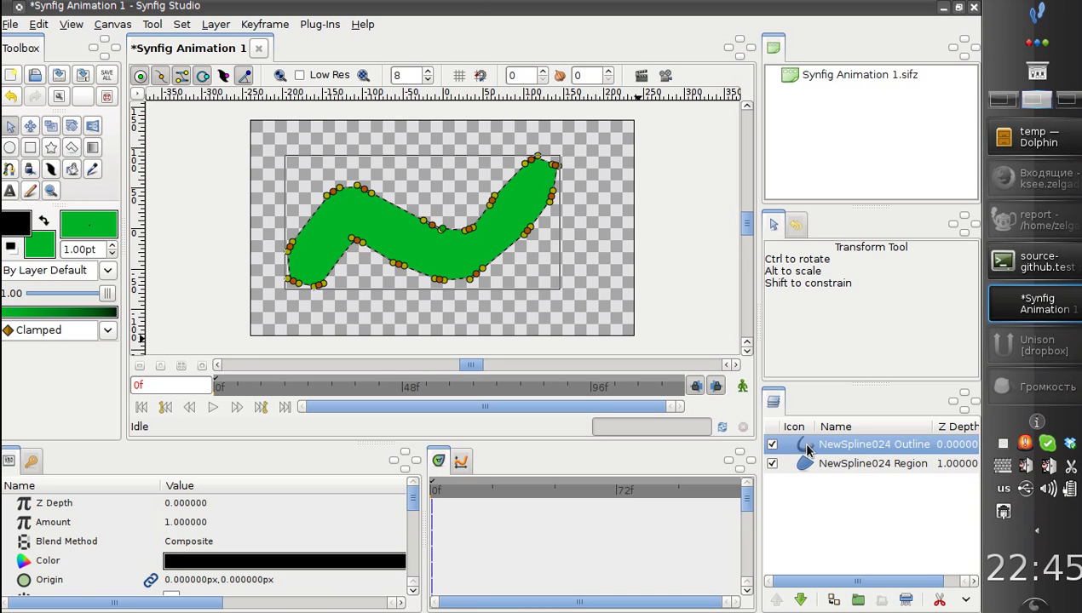
pyautogui.rightClick(806, 448)
pyautogui.moveTo(838, 103)
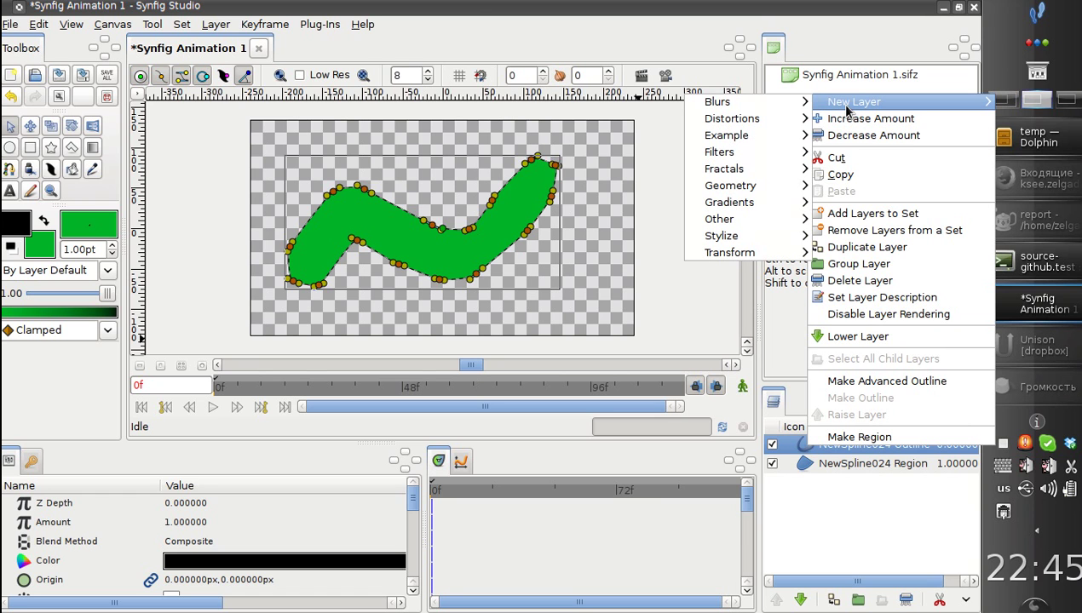
pyautogui.moveTo(738, 107)
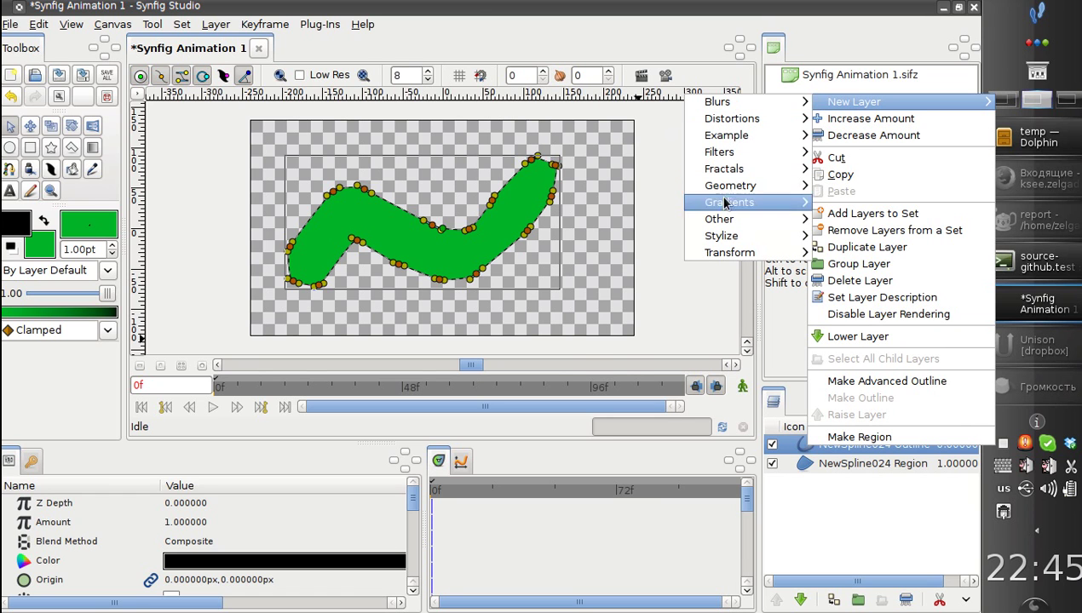
pyautogui.moveTo(717, 224)
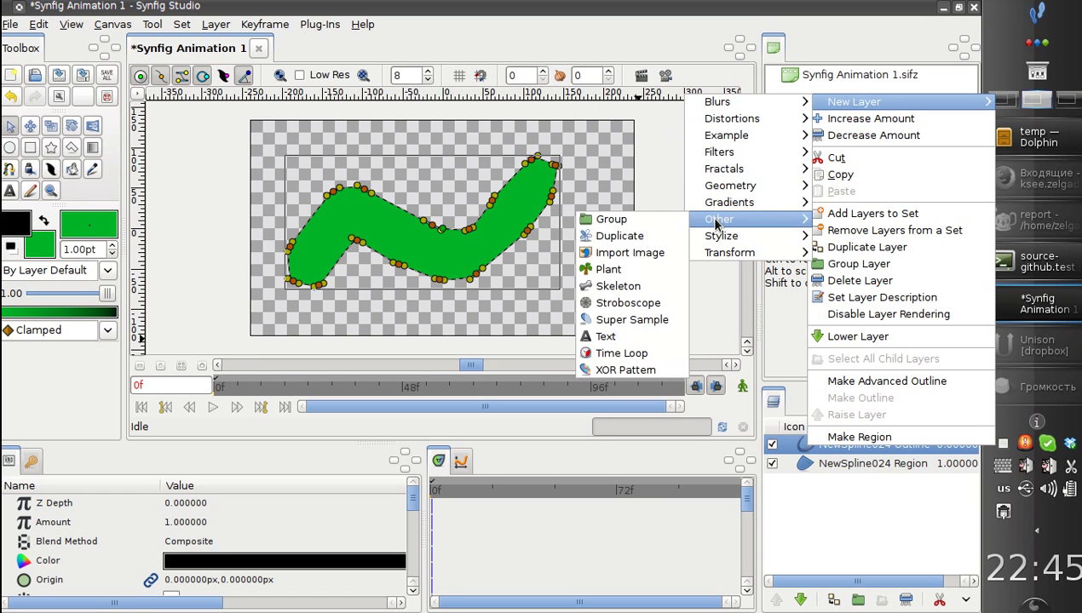
pyautogui.click(606, 286)
pyautogui.moveTo(442, 228); pyautogui.dragTo(354, 219)
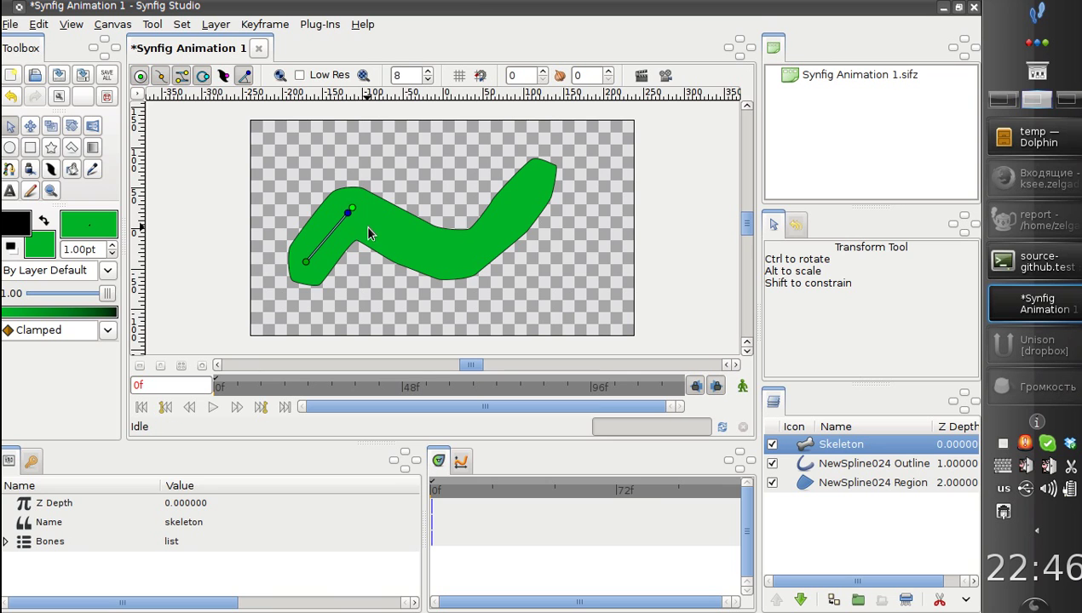
# Create a child bone from the first bone and fit it along the band's middle section
pyautogui.rightClick(358, 210)
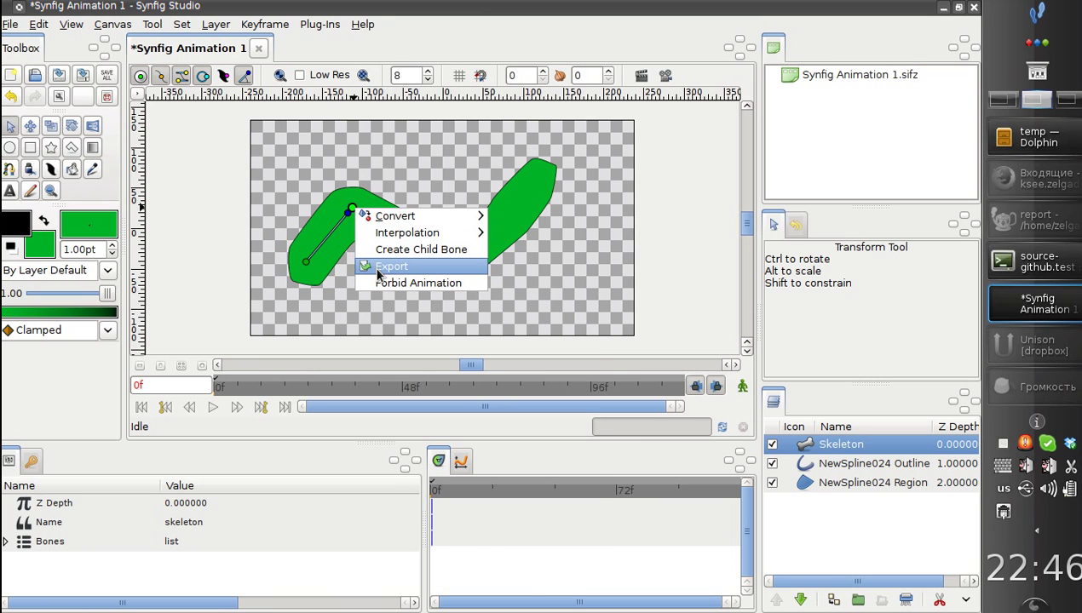
pyautogui.click(401, 157)
pyautogui.rightClick(356, 207)
pyautogui.click(384, 247)
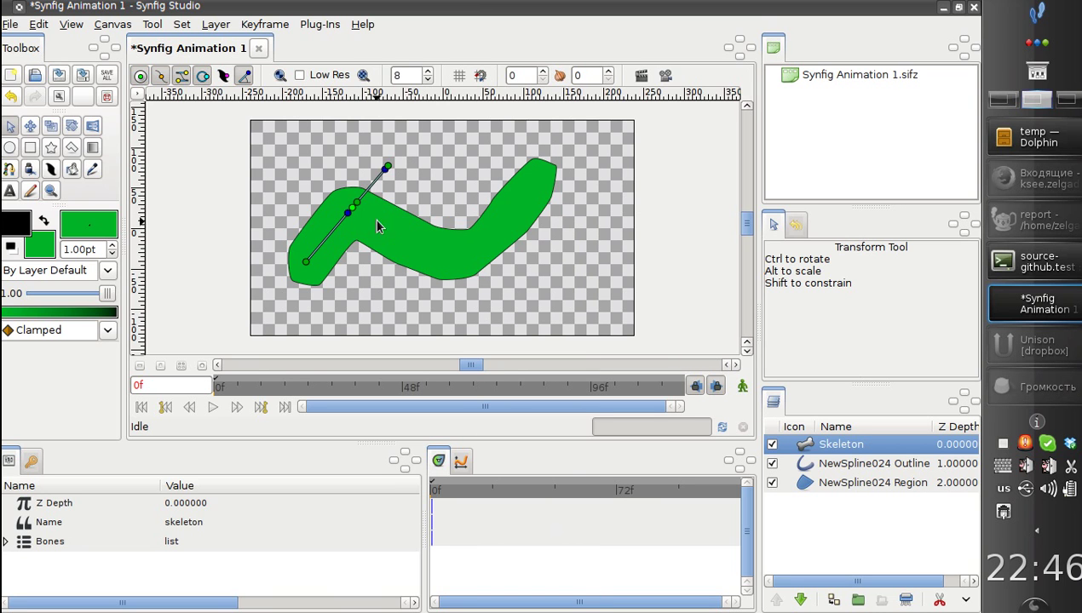
pyautogui.moveTo(358, 203); pyautogui.dragTo(365, 215)
pyautogui.moveTo(391, 179); pyautogui.dragTo(448, 267)
# Create a child bone from the middle bone and fit it along the band's right arm
pyautogui.rightClick(448, 267)
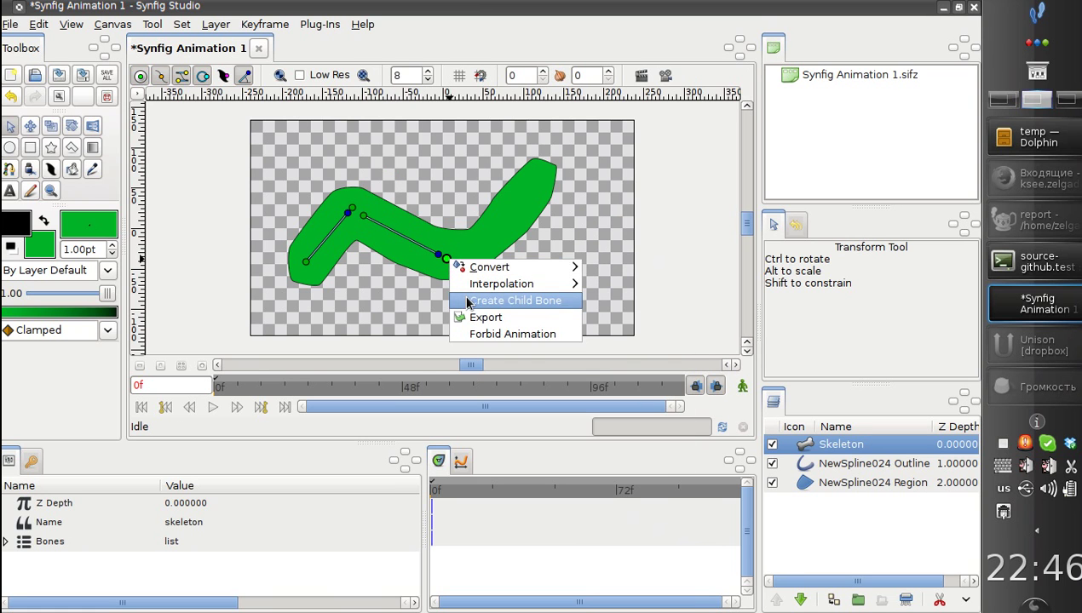
pyautogui.click(477, 301)
pyautogui.click(460, 263)
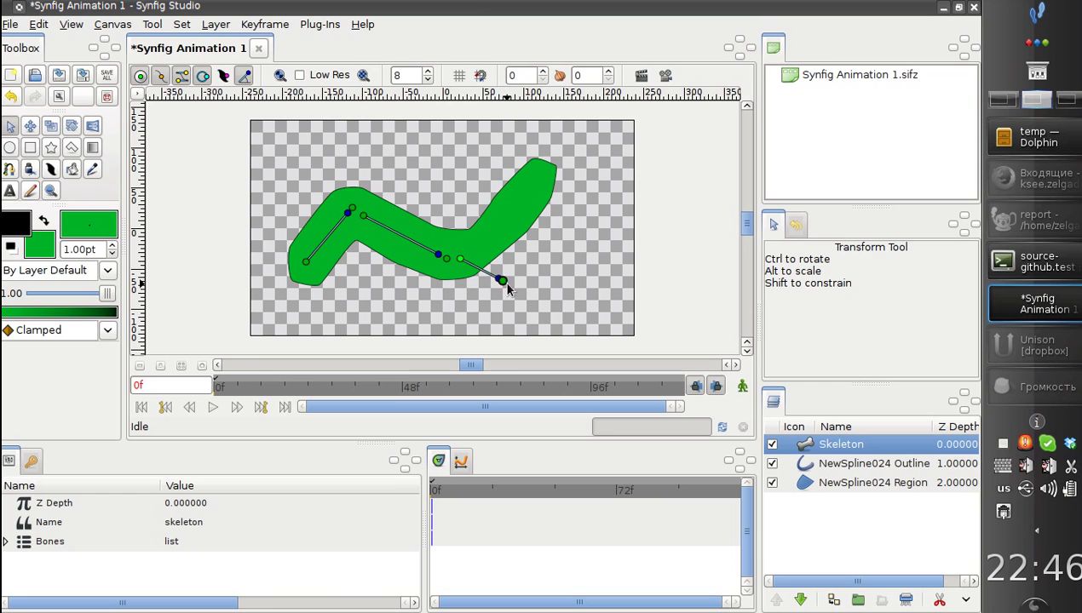
pyautogui.moveTo(496, 284); pyautogui.dragTo(528, 184)
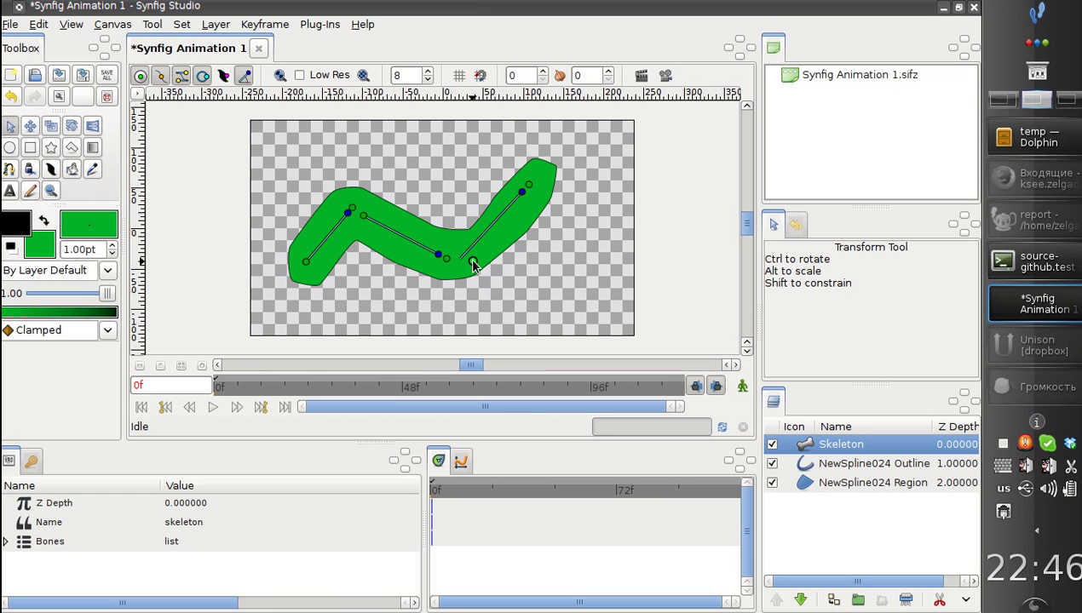
pyautogui.moveTo(473, 265)
pyautogui.mouseDown()
pyautogui.moveTo(441, 258)
pyautogui.moveTo(479, 262)
pyautogui.moveTo(474, 253)
pyautogui.mouseUp()
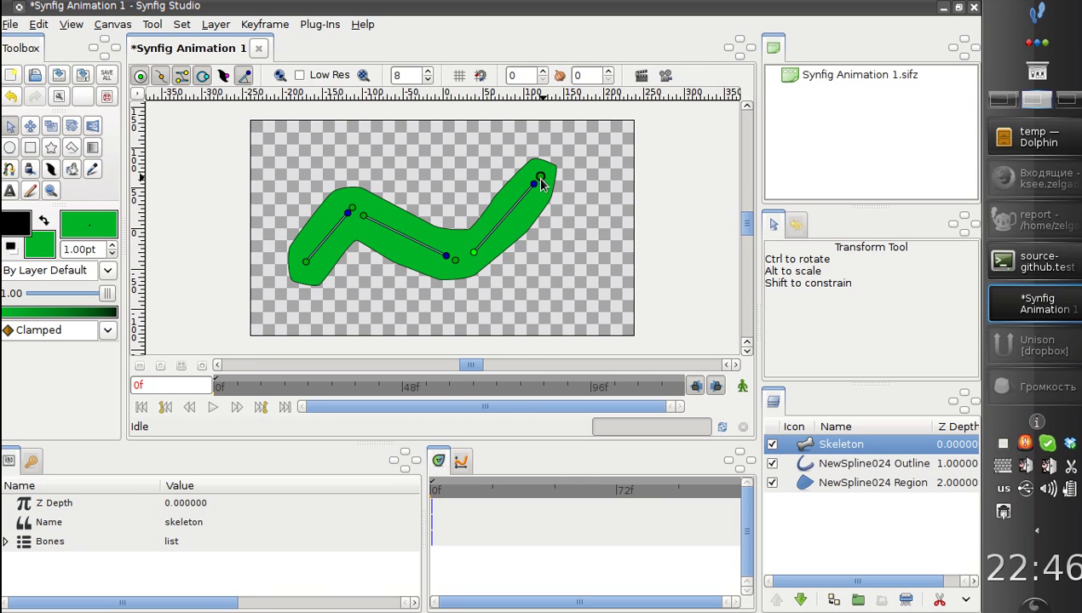
pyautogui.click(541, 178)
pyautogui.click(448, 251)
# With the Skeleton and outline layers both selected, link all the spline handles around the right arm to the third bone
pyautogui.click(802, 445)
pyautogui.keyDown('ctrl'); pyautogui.click(804, 464); pyautogui.keyUp('ctrl')
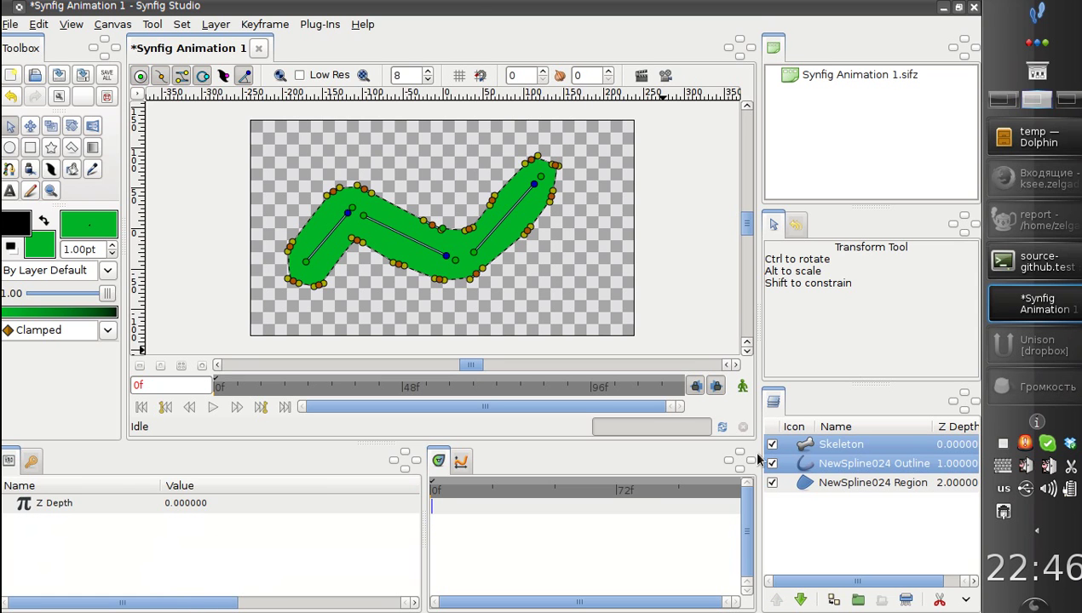
pyautogui.moveTo(460, 136); pyautogui.dragTo(601, 300)
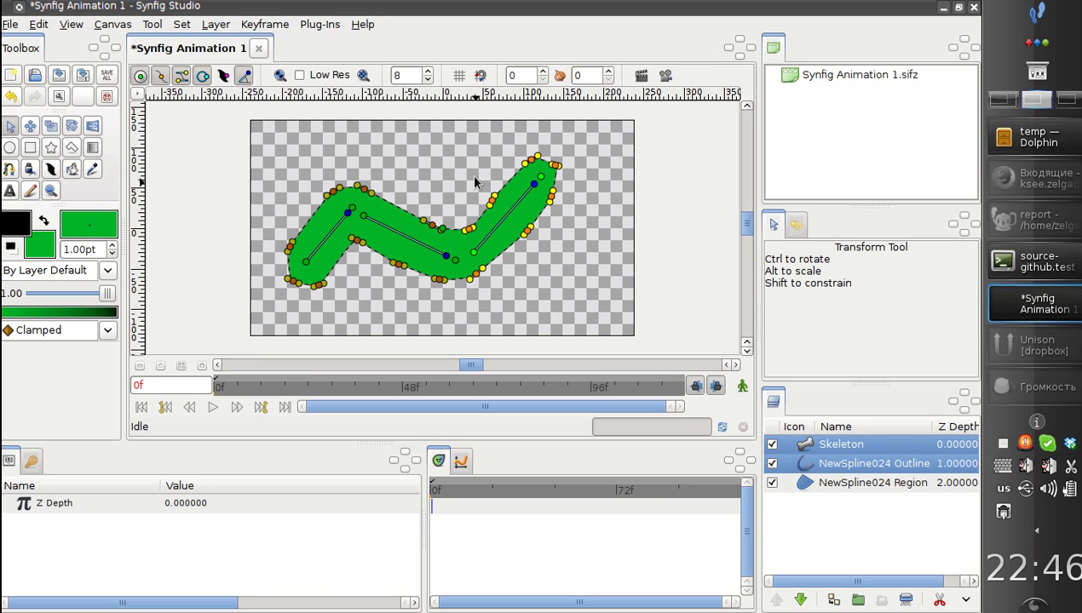
pyautogui.rightClick(474, 253)
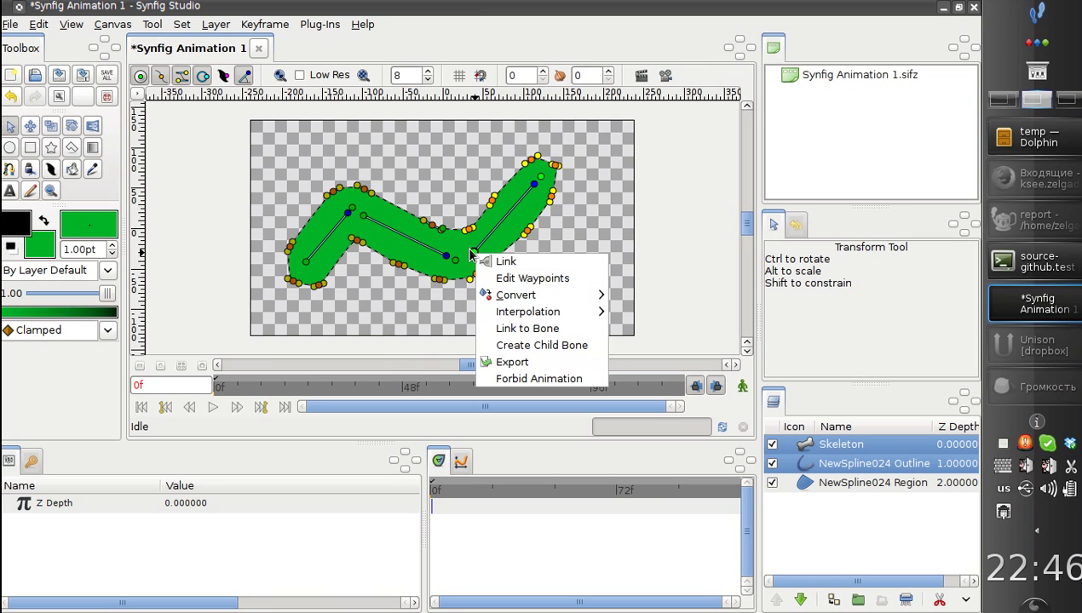
pyautogui.click(506, 329)
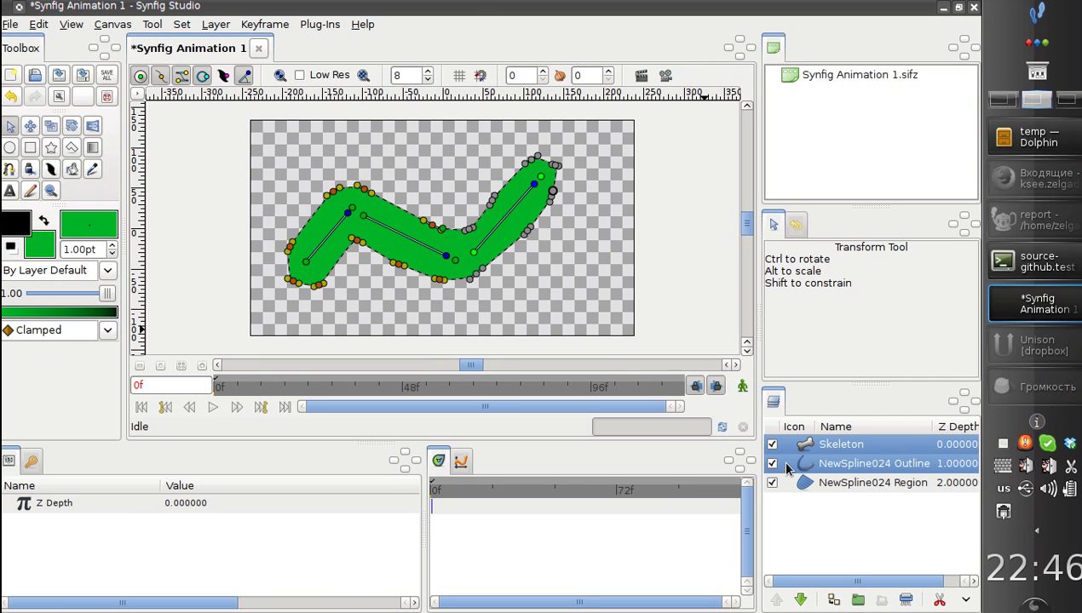
# Swing the third bone downward and nudge its origin to bend the band's linked right arm
pyautogui.moveTo(540, 176); pyautogui.dragTo(579, 205)
pyautogui.moveTo(474, 253)
pyautogui.mouseDown()
pyautogui.moveTo(474, 269)
pyautogui.moveTo(475, 259)
pyautogui.mouseUp()
pyautogui.moveTo(570, 216); pyautogui.dragTo(564, 205)
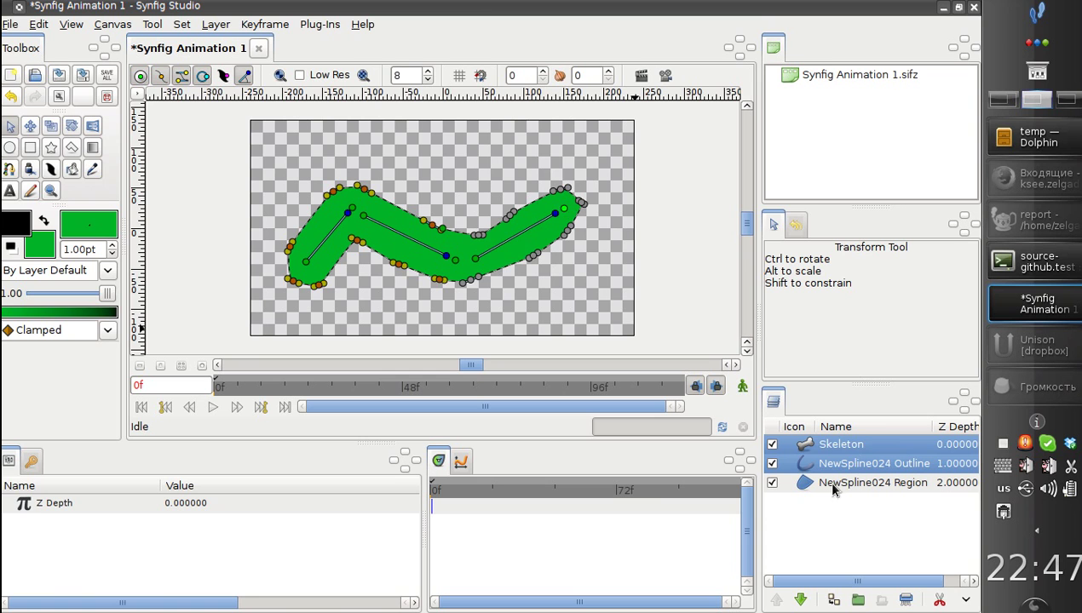
# Link the spline handles around the band's middle section to the middle bone
pyautogui.keyDown('ctrl'); pyautogui.click(794, 464); pyautogui.keyUp('ctrl')
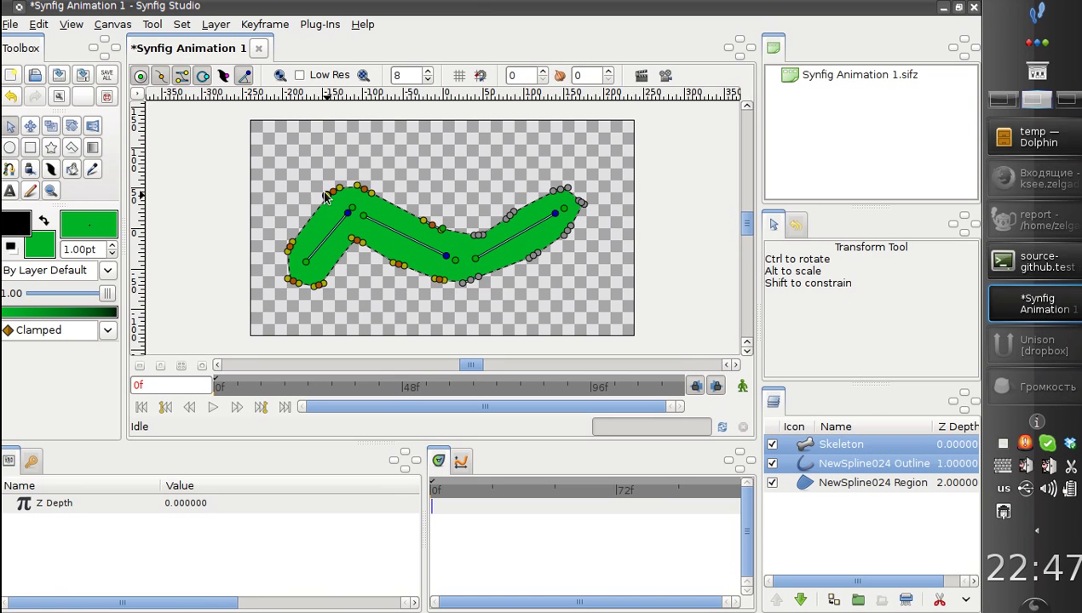
pyautogui.moveTo(350, 174); pyautogui.dragTo(453, 308)
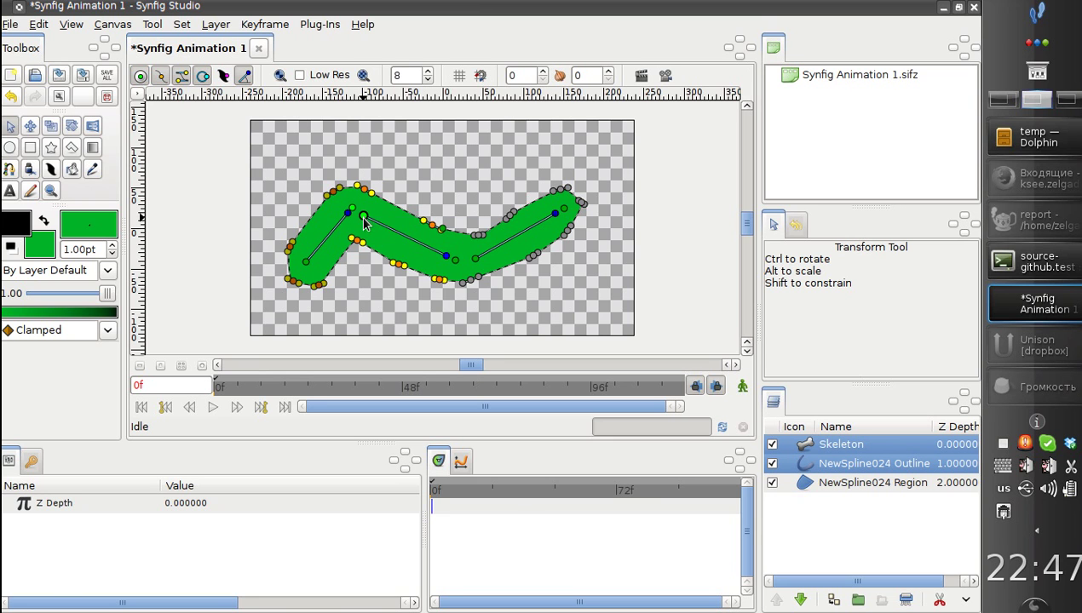
pyautogui.rightClick(364, 219)
pyautogui.click(400, 293)
# Raise the middle bone's tip, shift its origin slightly and swing the third bone upward to repose the band
pyautogui.moveTo(455, 260); pyautogui.dragTo(470, 235)
pyautogui.moveTo(365, 216); pyautogui.dragTo(372, 214)
pyautogui.moveTo(480, 229)
pyautogui.mouseDown()
pyautogui.moveTo(488, 222)
pyautogui.moveTo(481, 240)
pyautogui.mouseUp()
pyautogui.moveTo(589, 182); pyautogui.dragTo(567, 168)
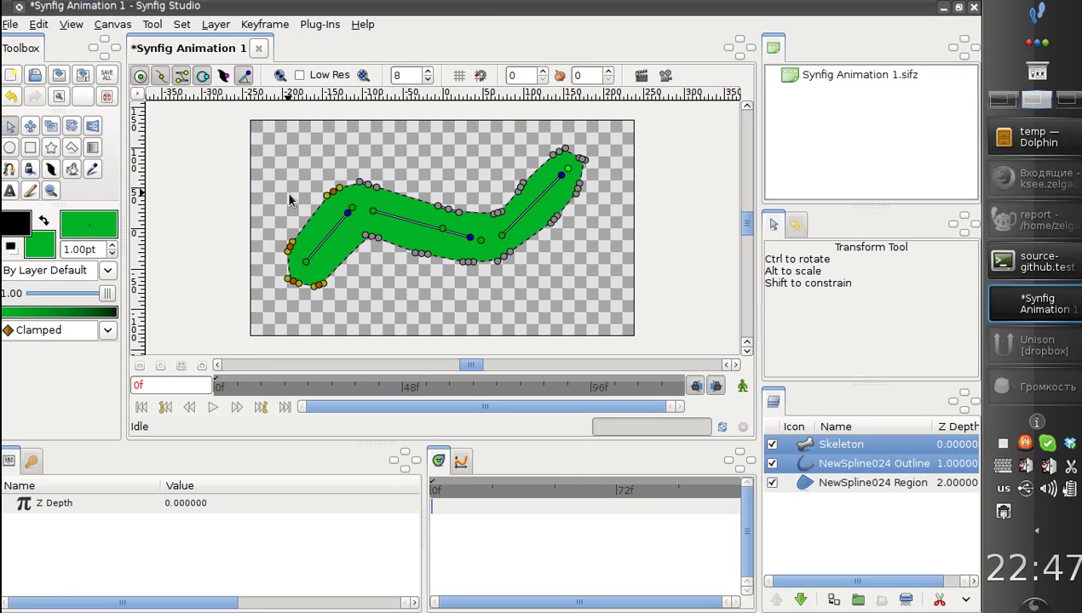
# Link the remaining spline handles around the band's left arm to the first bone
pyautogui.moveTo(276, 175); pyautogui.dragTo(349, 324)
pyautogui.rightClick(307, 263)
pyautogui.click(343, 338)
# Tilt the first bone slightly, lower the middle bone's tip and swing the third bone downward
pyautogui.moveTo(350, 215)
pyautogui.mouseDown()
pyautogui.moveTo(363, 222)
pyautogui.moveTo(332, 230)
pyautogui.moveTo(349, 205)
pyautogui.mouseUp()
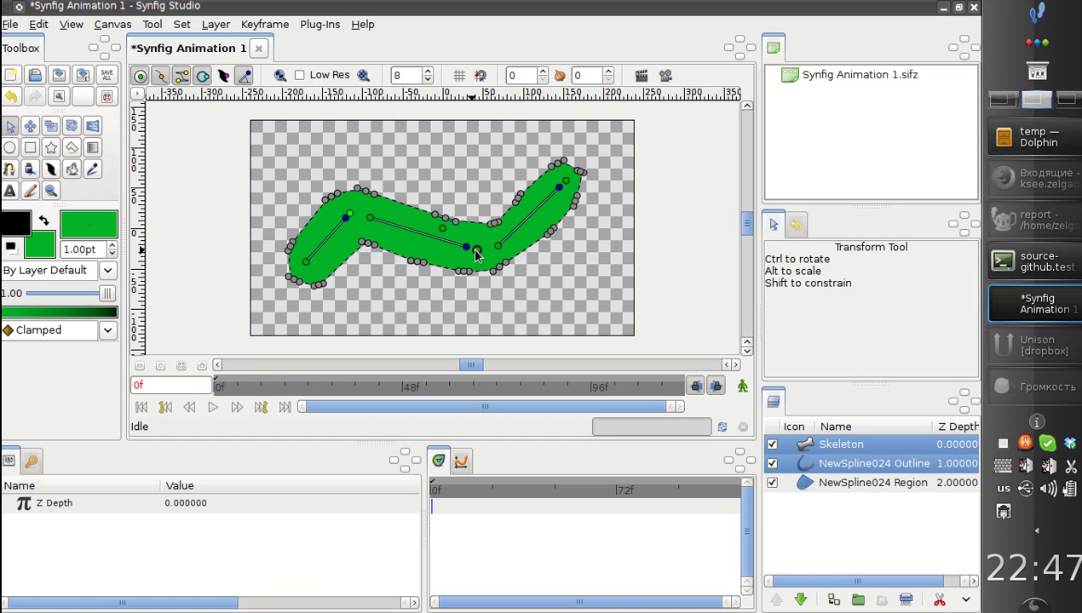
pyautogui.moveTo(471, 246); pyautogui.dragTo(460, 266)
pyautogui.moveTo(541, 221); pyautogui.dragTo(542, 220)
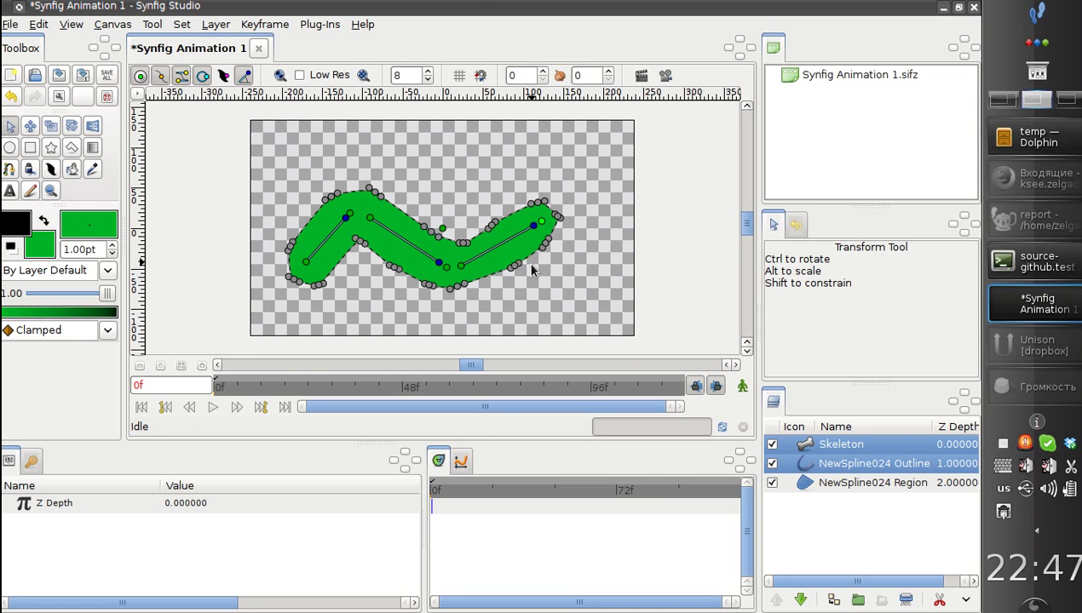
# Select only the Skeleton layer, shift the third bone slightly down and right, and rotate its tip downward
pyautogui.click(783, 445)
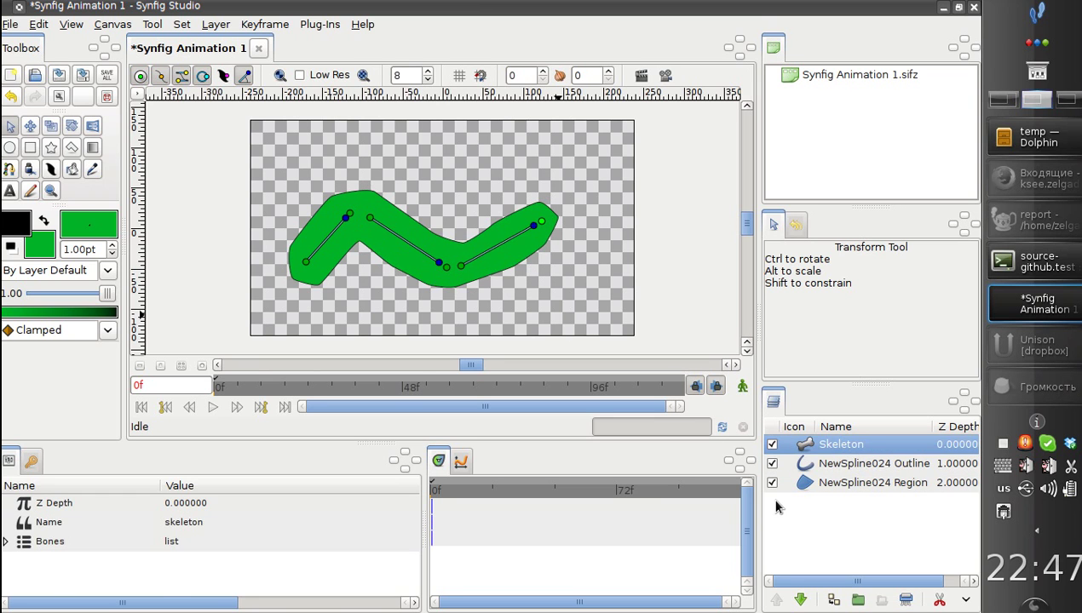
pyautogui.click(807, 460)
pyautogui.keyDown('ctrl'); pyautogui.click(808, 448); pyautogui.keyUp('ctrl')
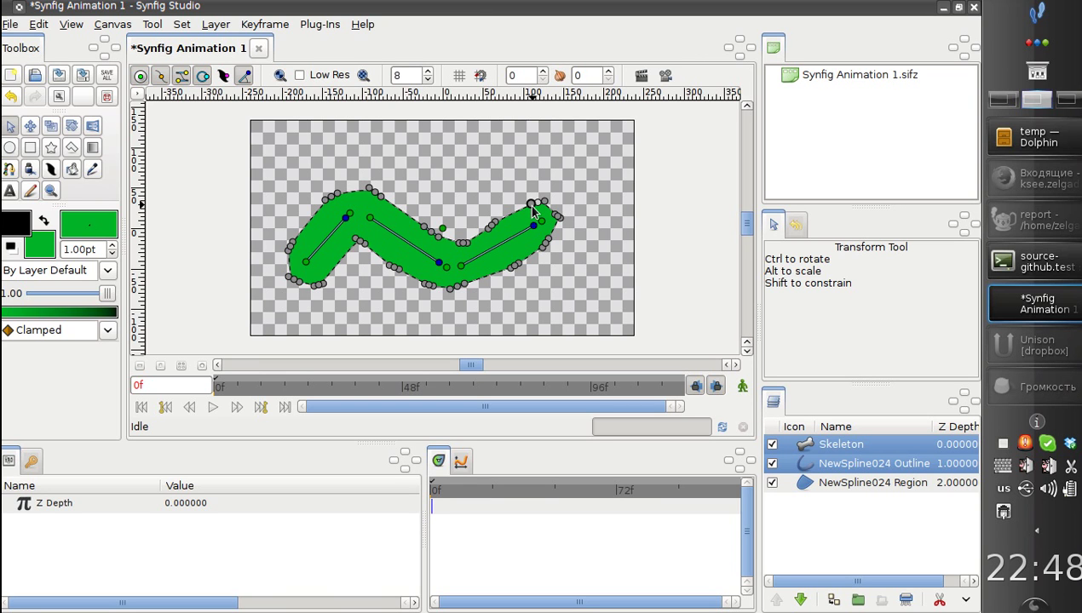
pyautogui.click(807, 447)
pyautogui.moveTo(460, 267); pyautogui.dragTo(464, 273)
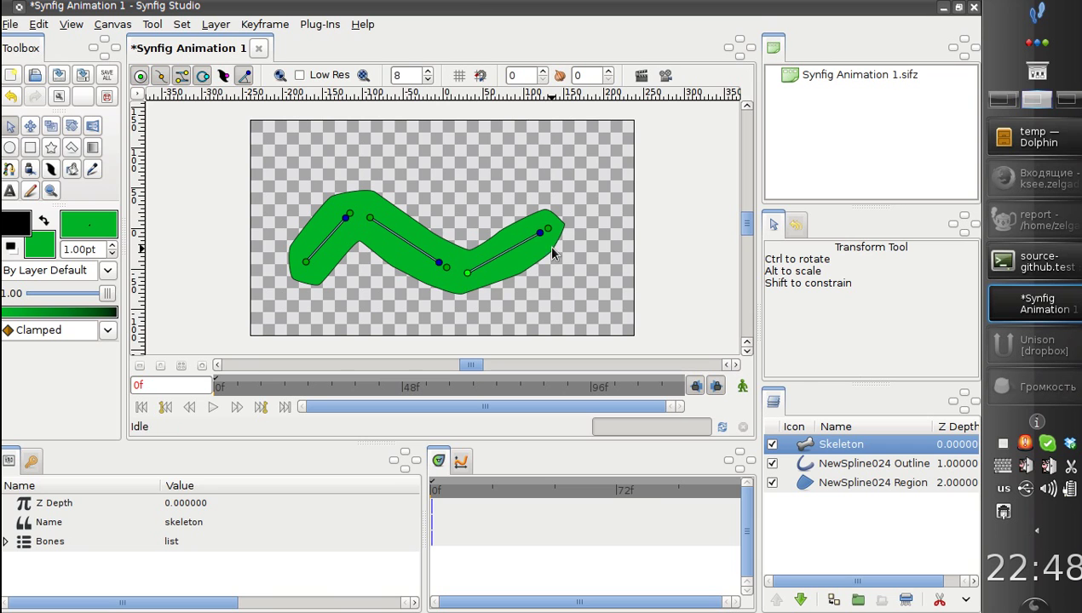
pyautogui.moveTo(550, 231); pyautogui.dragTo(562, 253)
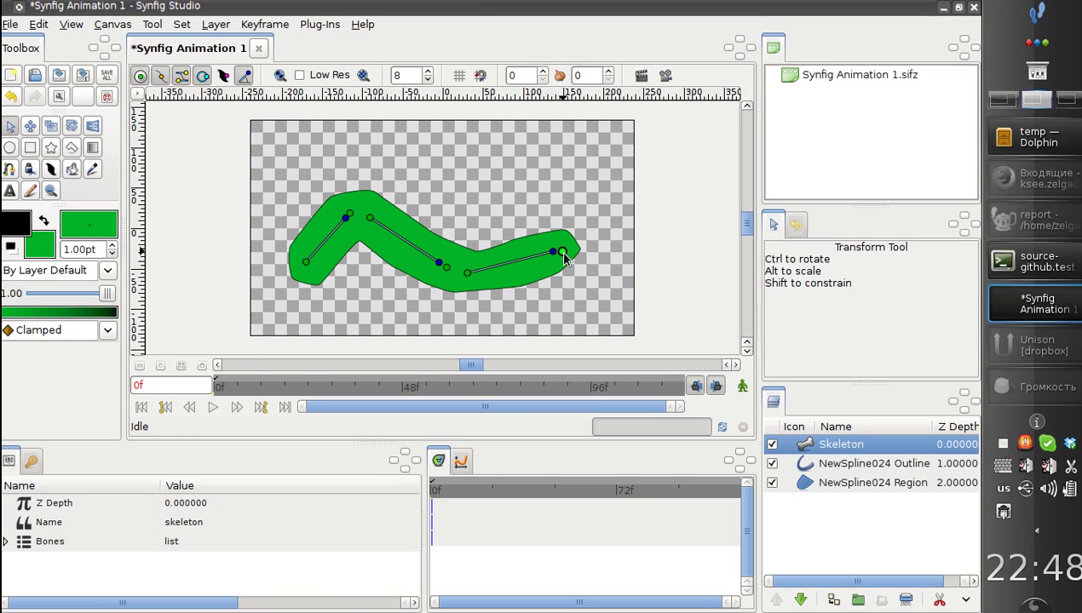
# Repose the skeleton by raising the middle bone, tilting the first bone slightly and moving the third bone up and right
pyautogui.moveTo(446, 267); pyautogui.dragTo(436, 245)
pyautogui.hotkey('ctrl', 'z')
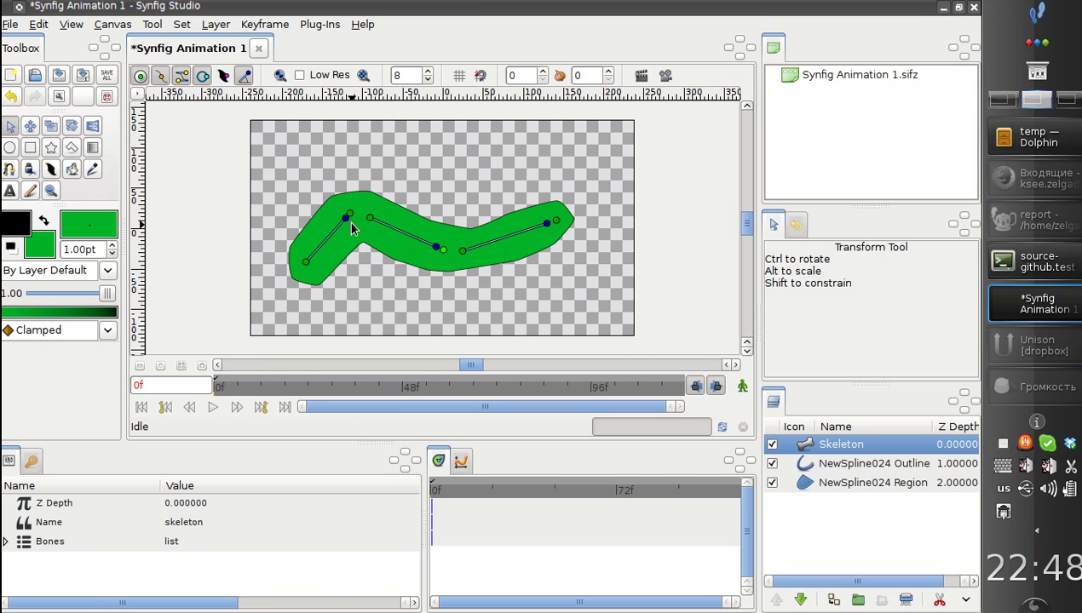
pyautogui.moveTo(351, 214); pyautogui.dragTo(355, 220)
pyautogui.moveTo(442, 270); pyautogui.dragTo(485, 241)
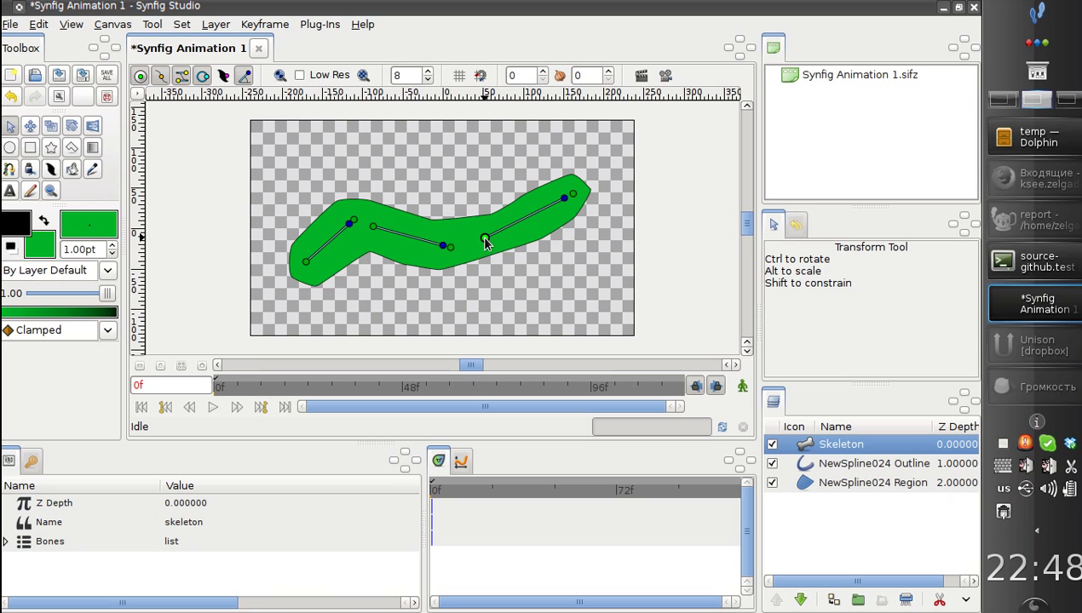